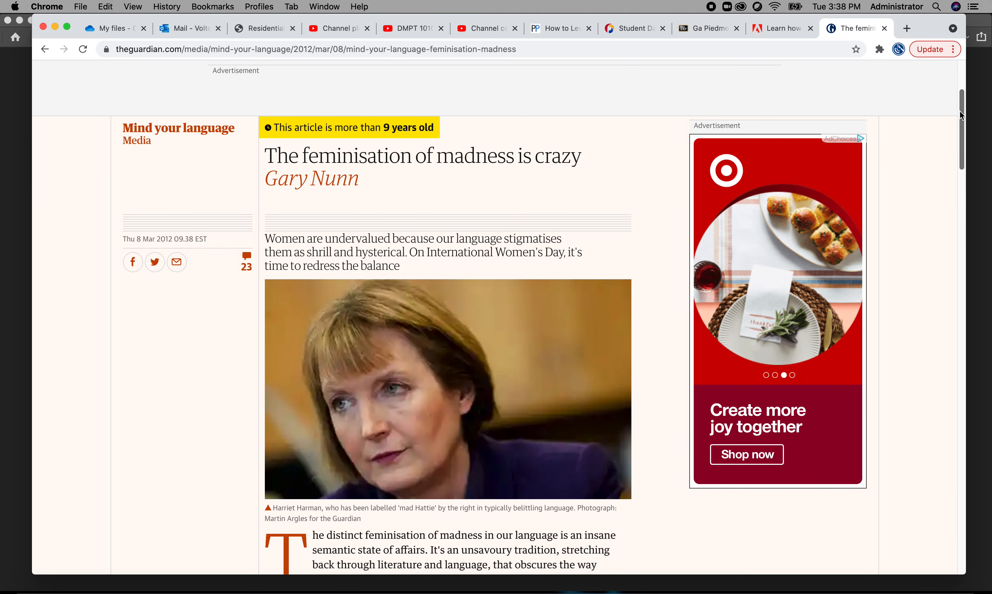
- Examine the article's paragraph on the etymology of "hysterical", highlighting the sentence from "This was a condition" through "dysfunction of the uterus"
{"action": "left_click_drag", "start_coordinate": [960, 111], "coordinate": [959, 126]}
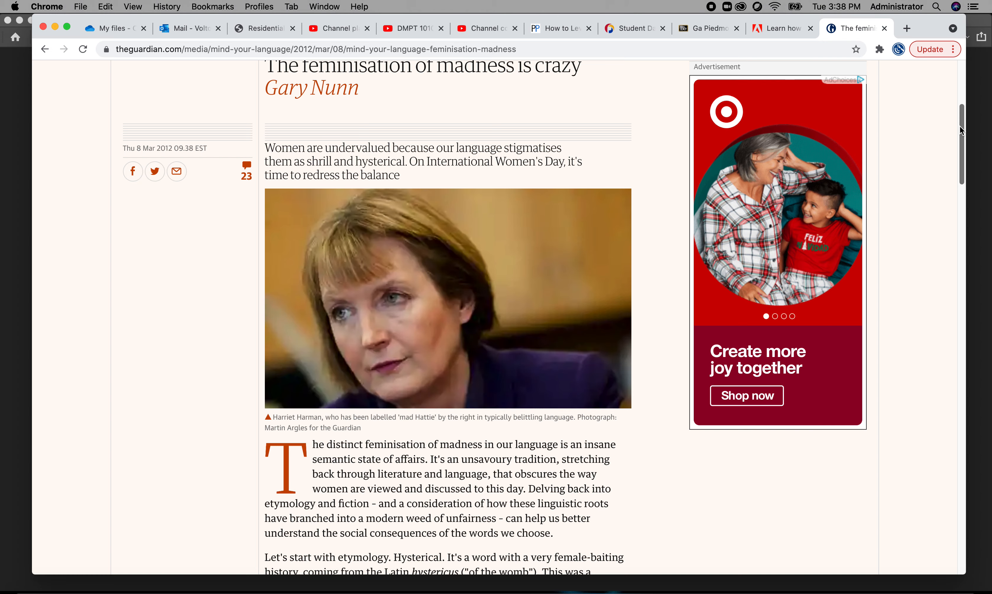
{"action": "left_click_drag", "start_coordinate": [959, 126], "coordinate": [959, 170]}
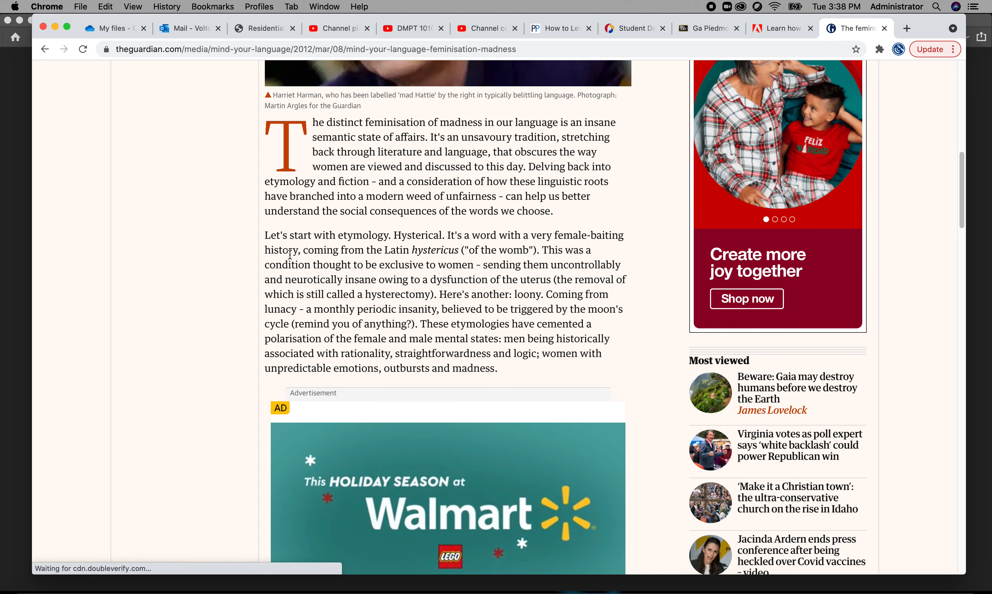
{"action": "left_click_drag", "start_coordinate": [303, 250], "coordinate": [551, 264]}
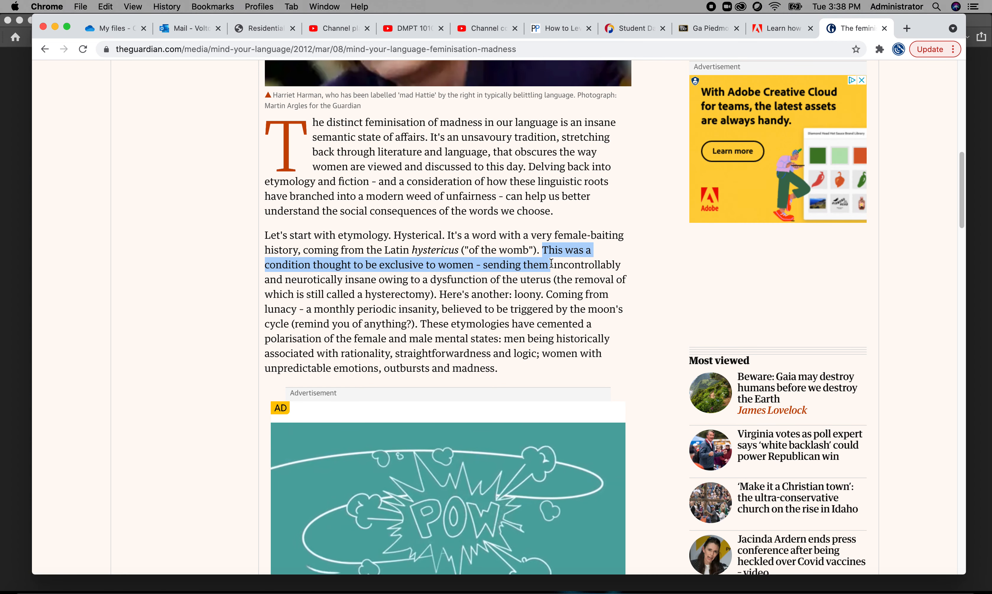
{"action": "left_click_drag", "start_coordinate": [550, 263], "coordinate": [549, 278]}
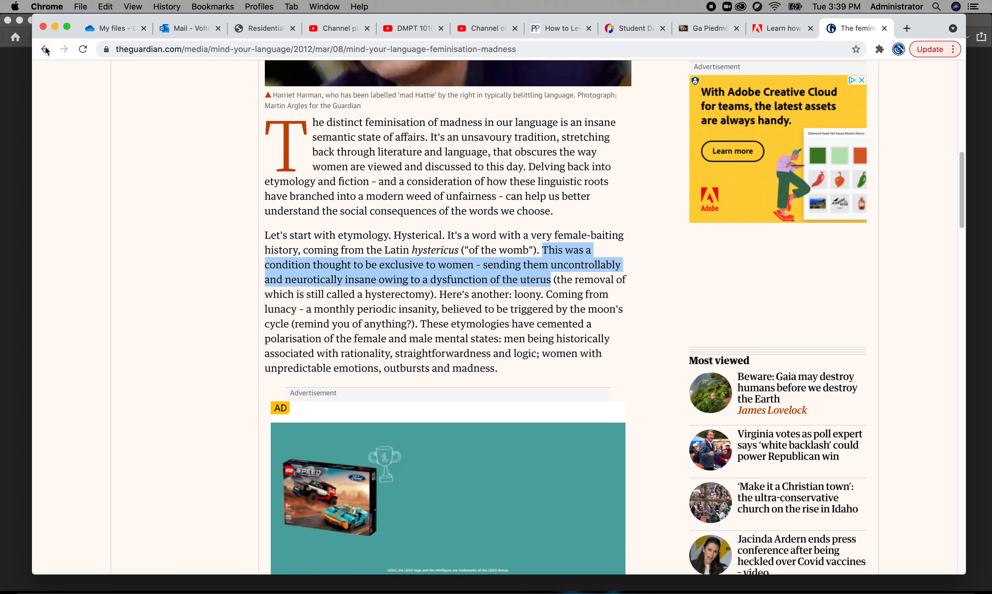
- Put away the browser and Downloads windows, switch to Photoshop, and reposition the 20211102_134640.jpg document window
{"action": "left_click", "coordinate": [55, 27]}
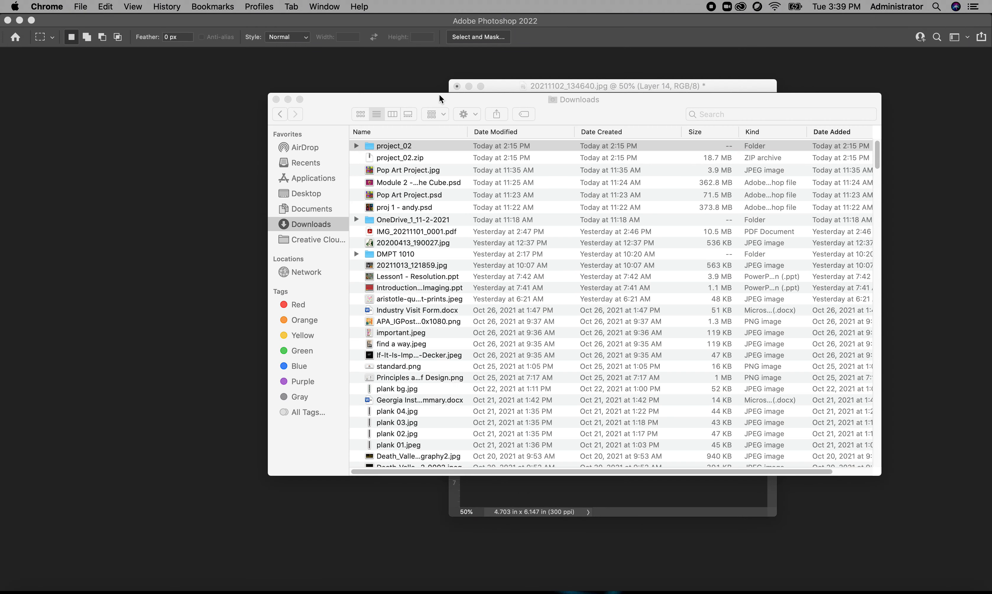
{"action": "left_click", "coordinate": [287, 99]}
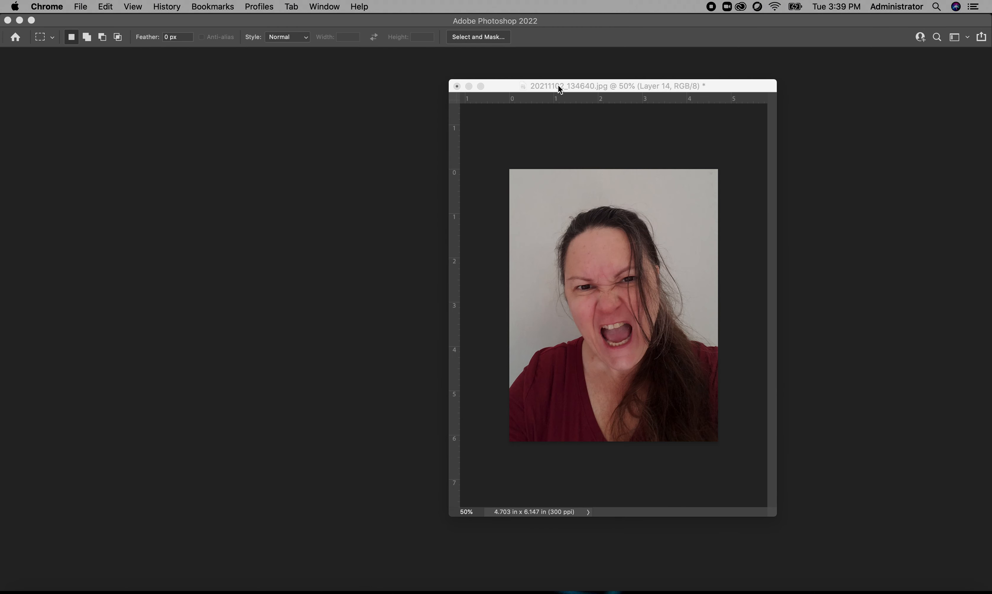
{"action": "left_click", "coordinate": [558, 85]}
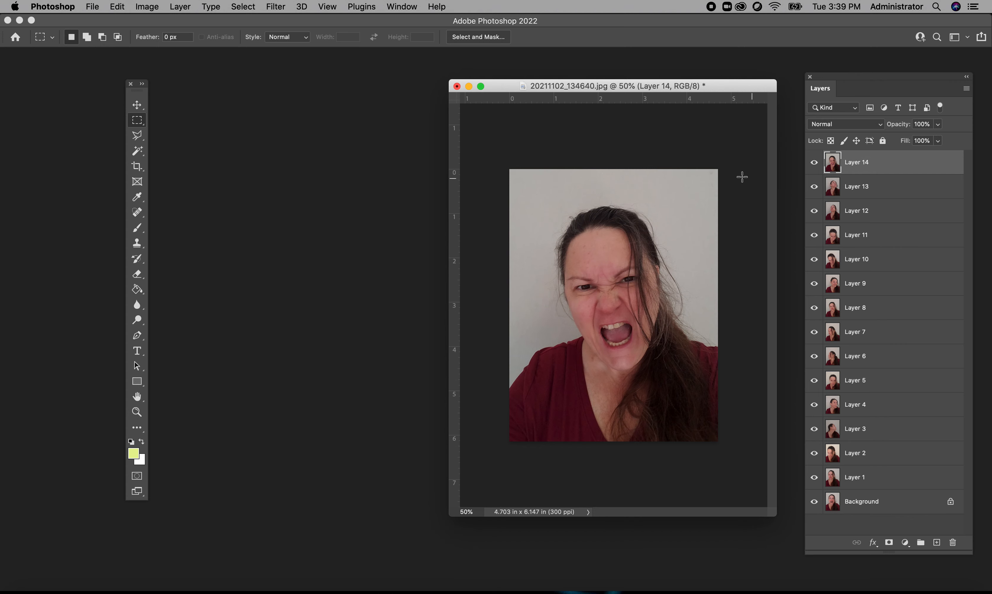
{"action": "left_click_drag", "start_coordinate": [648, 84], "coordinate": [617, 79]}
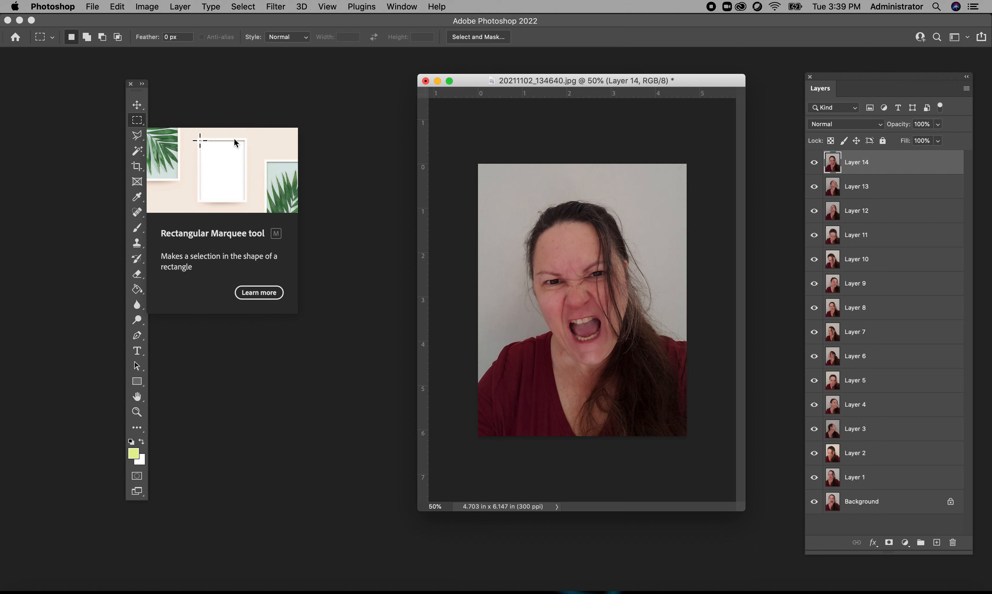
- Select the whole portrait canvas with the Rectangular Marquee tool
{"action": "left_click_drag", "start_coordinate": [475, 159], "coordinate": [708, 472]}
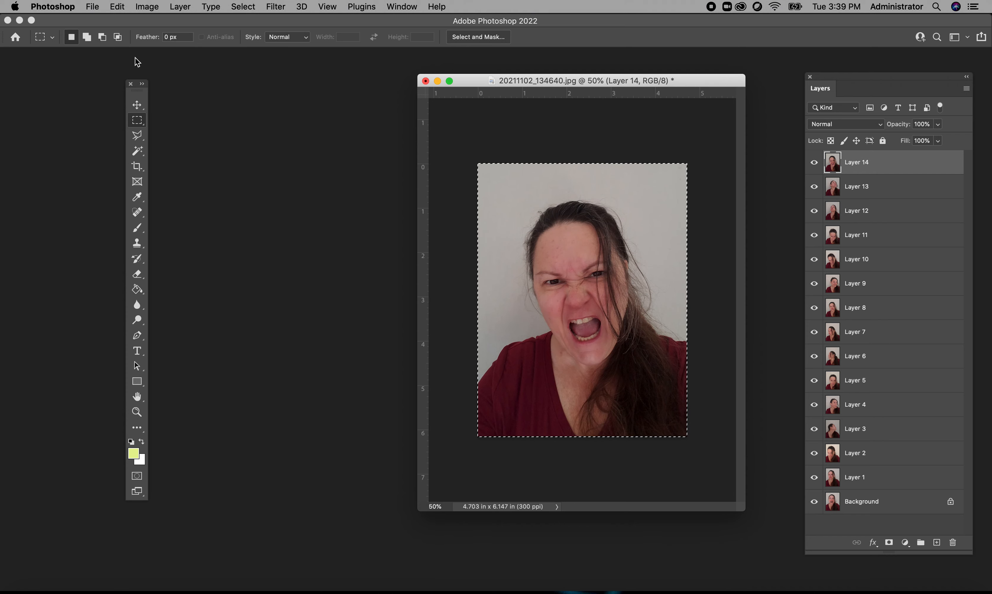
{"action": "left_click", "coordinate": [118, 8]}
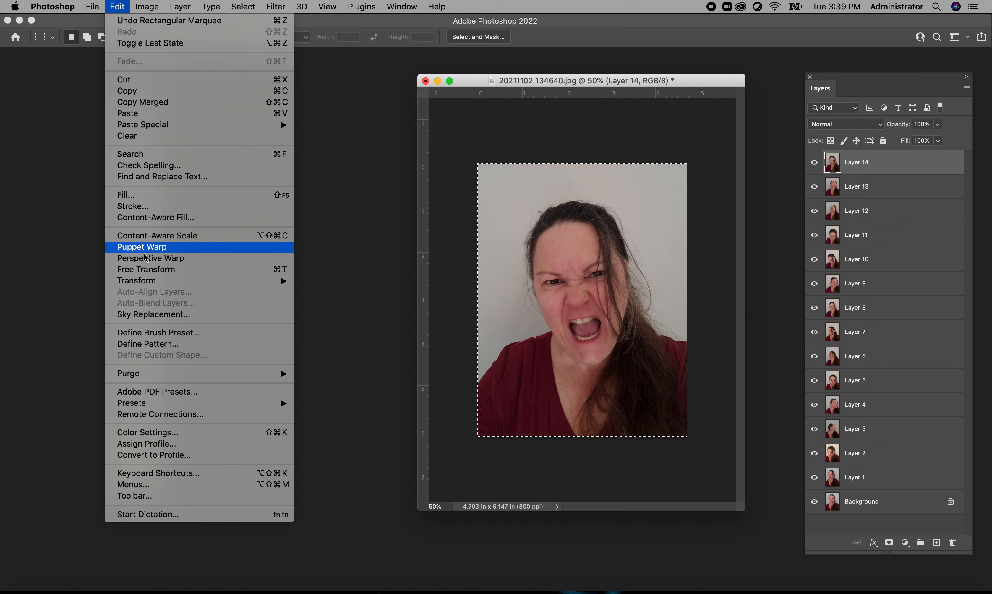
{"action": "mouse_move", "coordinate": [147, 6]}
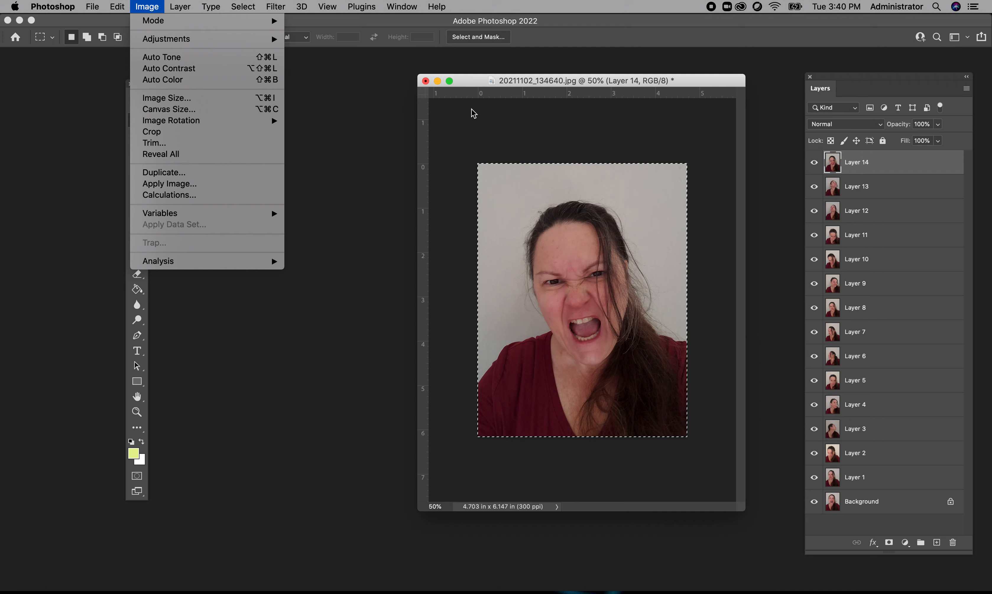
{"action": "left_click", "coordinate": [367, 187]}
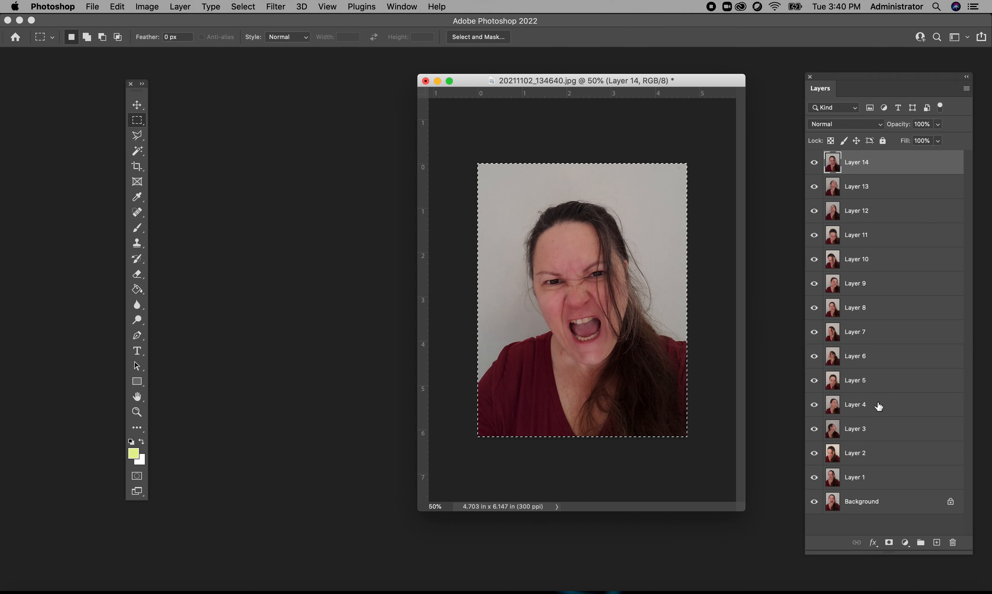
- Hide Layer 14 down through Layer 1 one at a time to view the portrait on each layer and the Background
{"action": "left_click", "coordinate": [815, 164]}
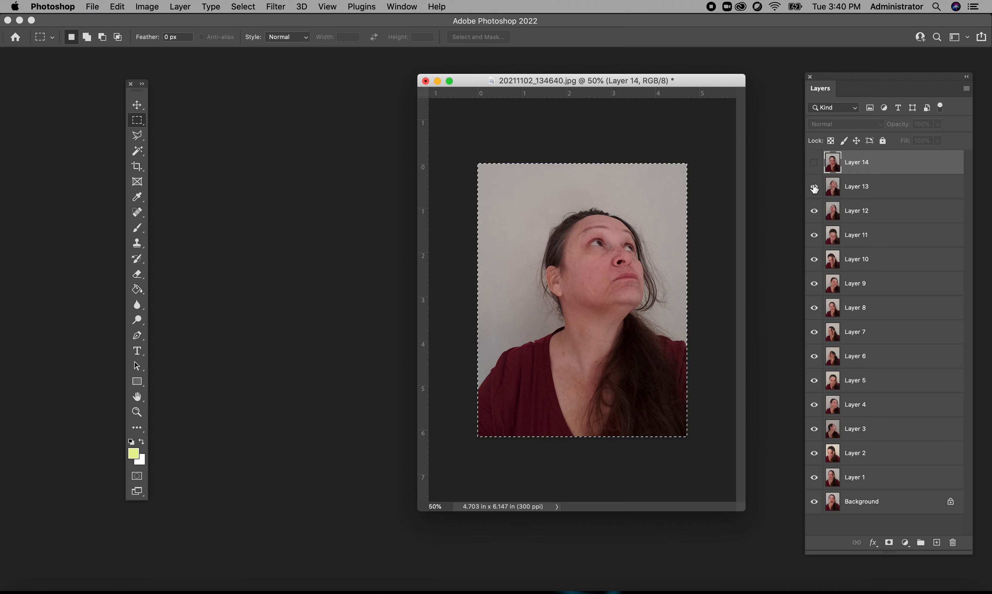
{"action": "left_click", "coordinate": [814, 188]}
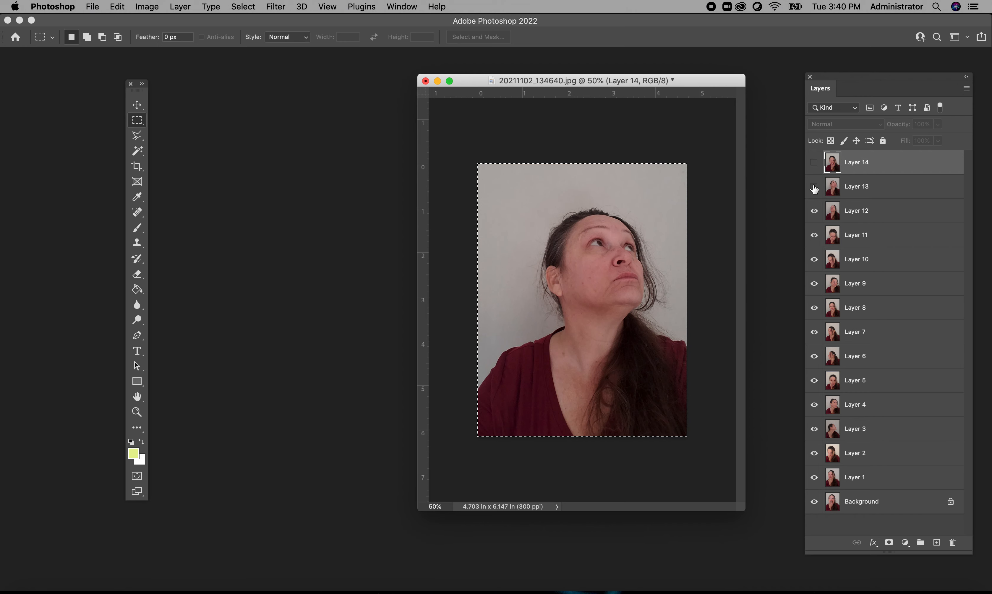
{"action": "left_click", "coordinate": [814, 212]}
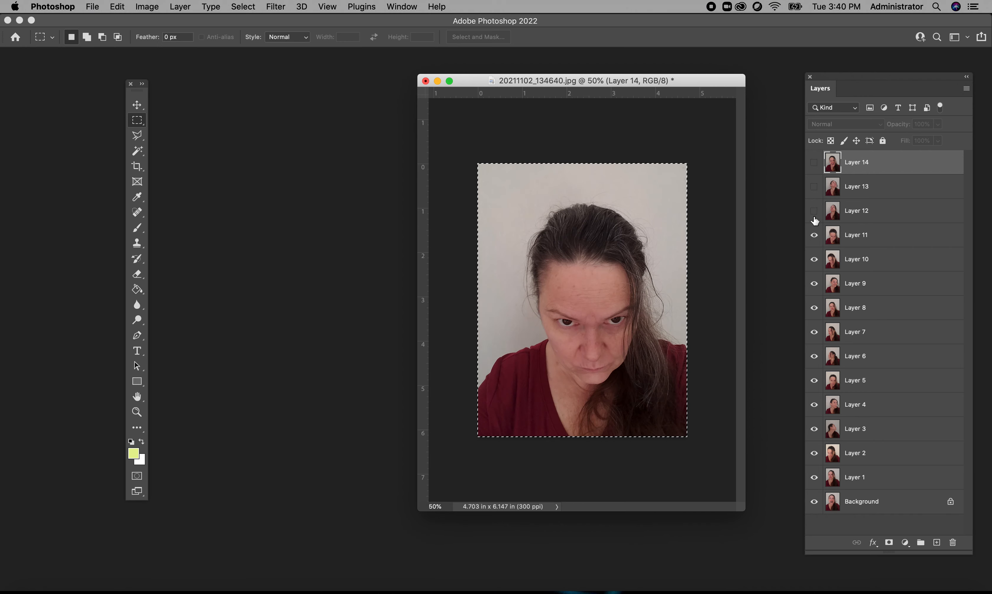
{"action": "left_click", "coordinate": [813, 236]}
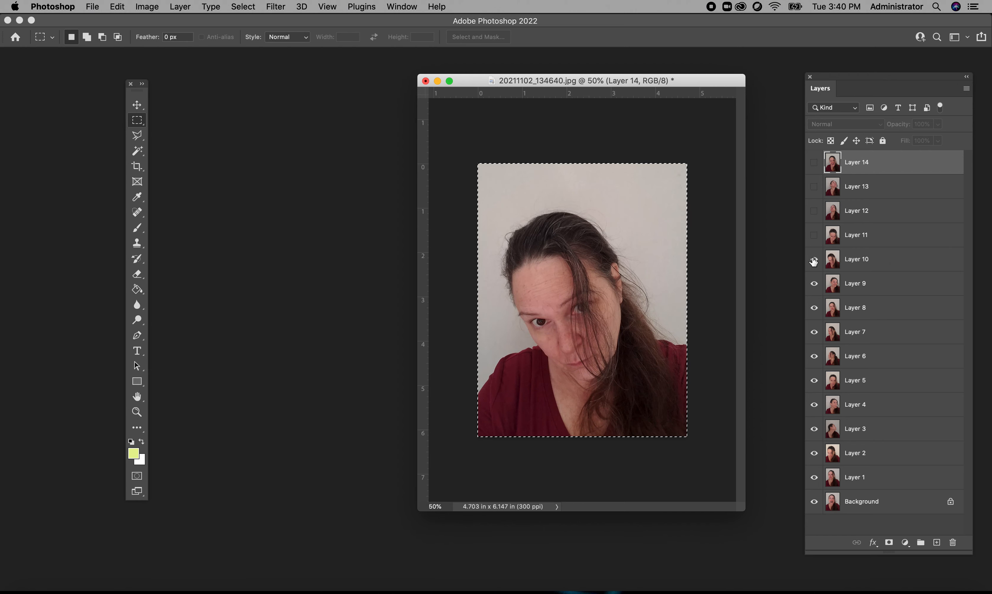
{"action": "left_click", "coordinate": [813, 261]}
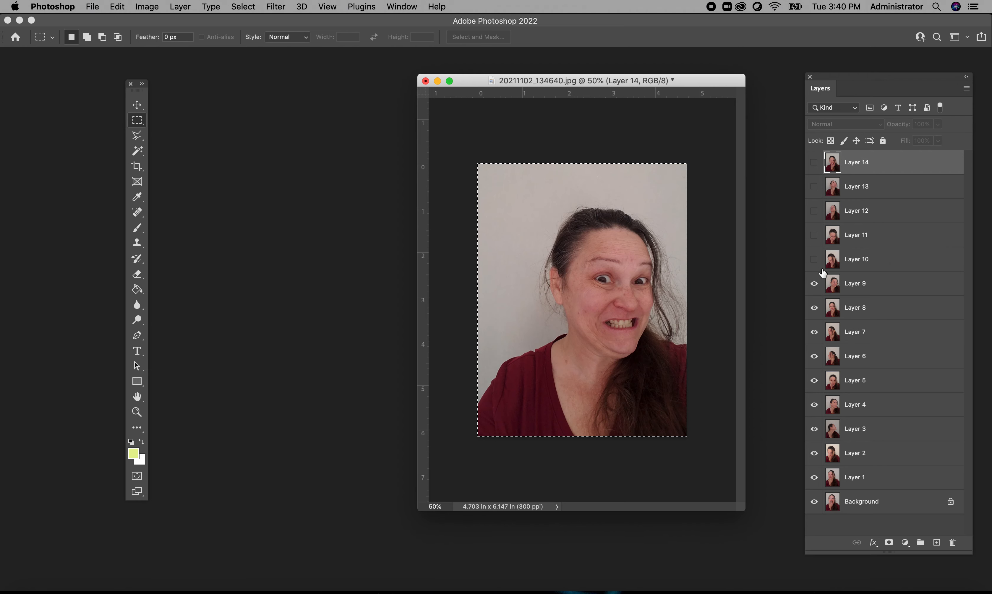
{"action": "left_click", "coordinate": [814, 283]}
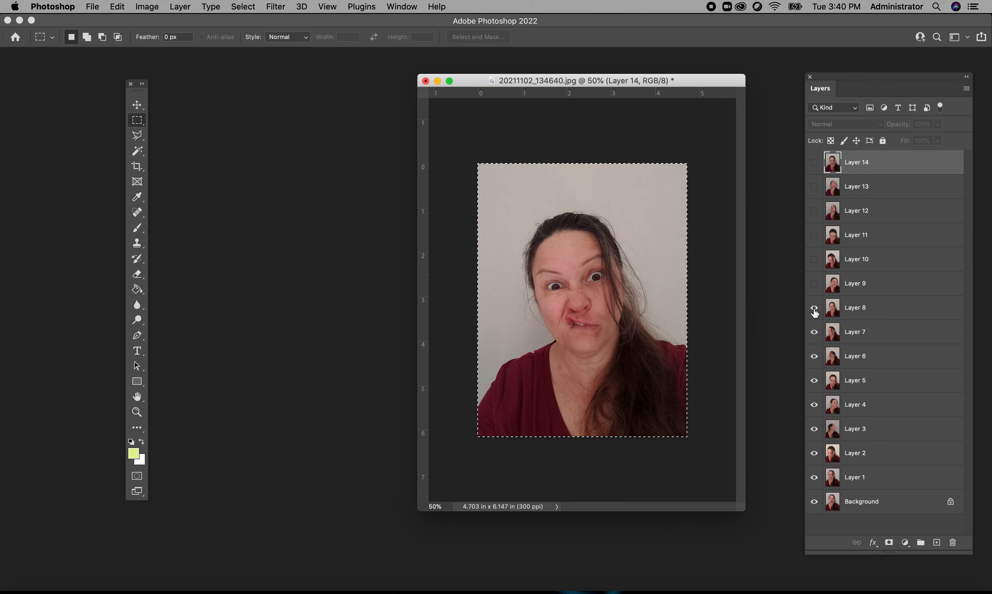
{"action": "left_click", "coordinate": [814, 308]}
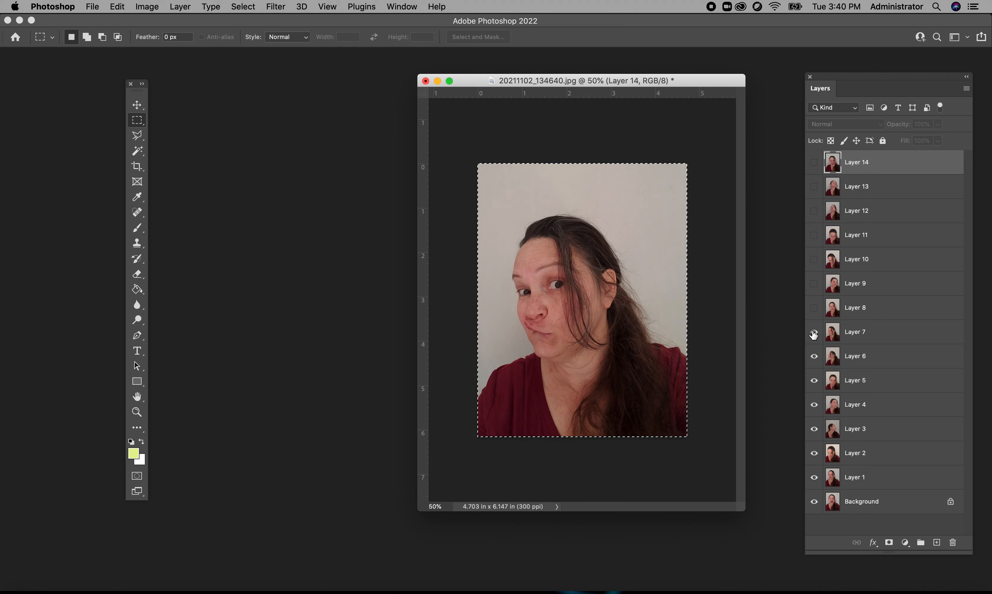
{"action": "left_click", "coordinate": [813, 334]}
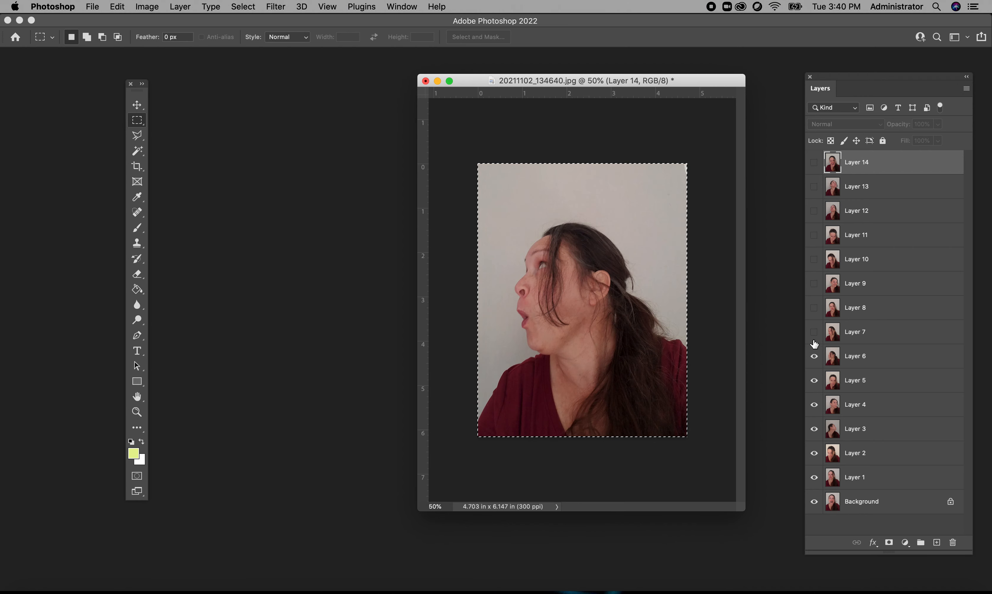
{"action": "left_click", "coordinate": [813, 357]}
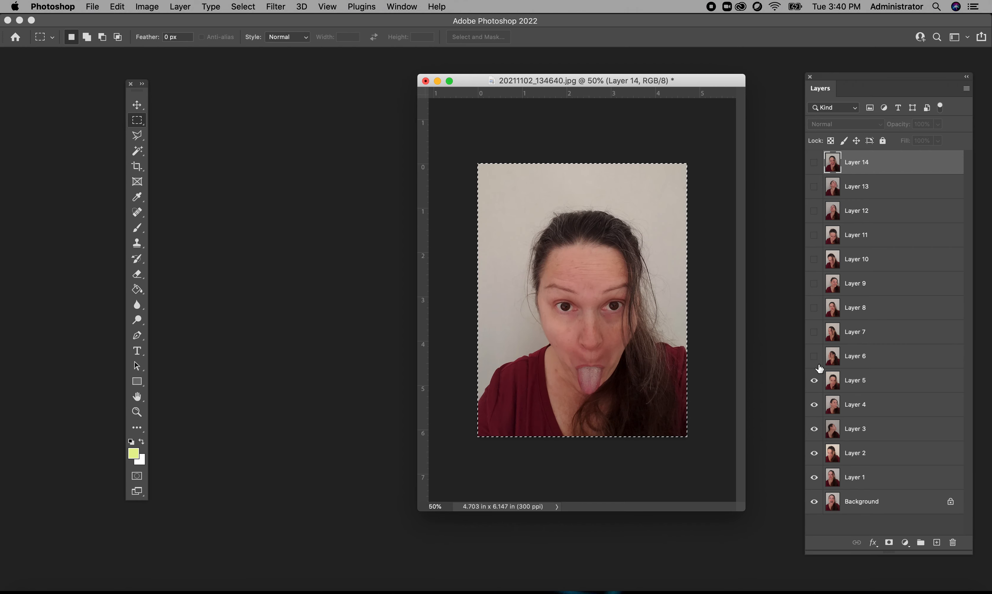
{"action": "left_click", "coordinate": [813, 381]}
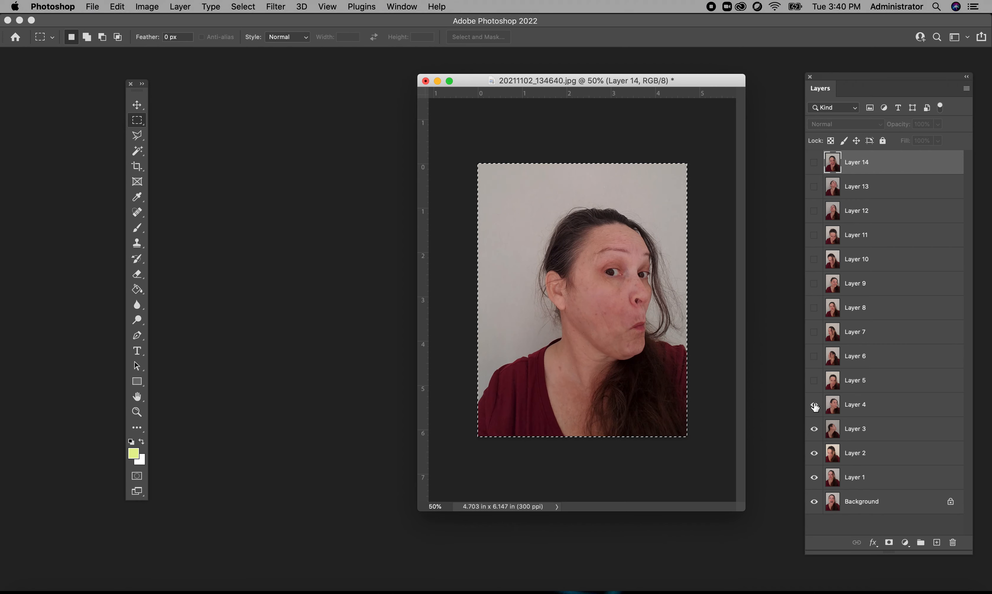
{"action": "left_click", "coordinate": [814, 405]}
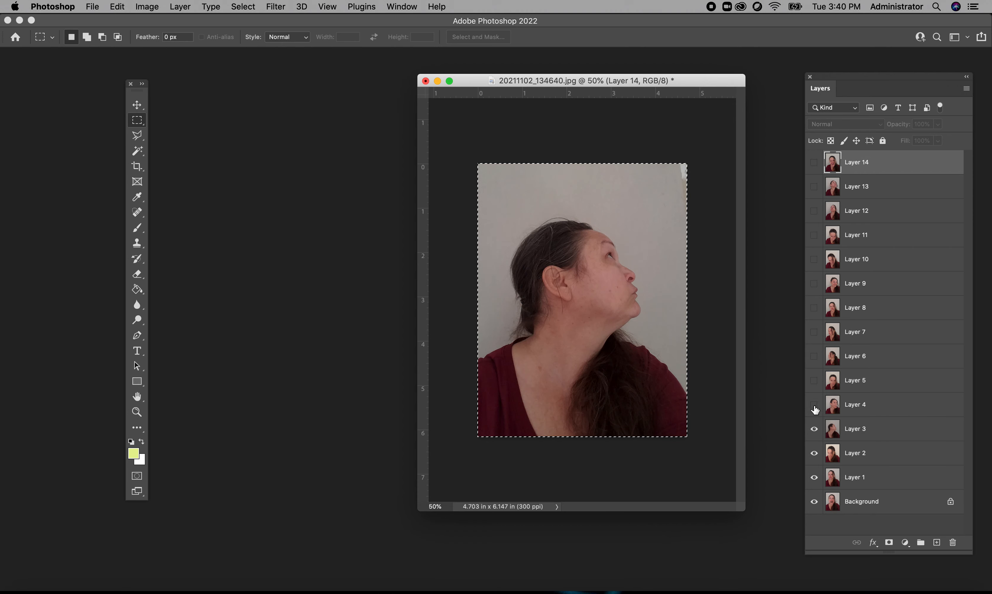
{"action": "left_click", "coordinate": [814, 429]}
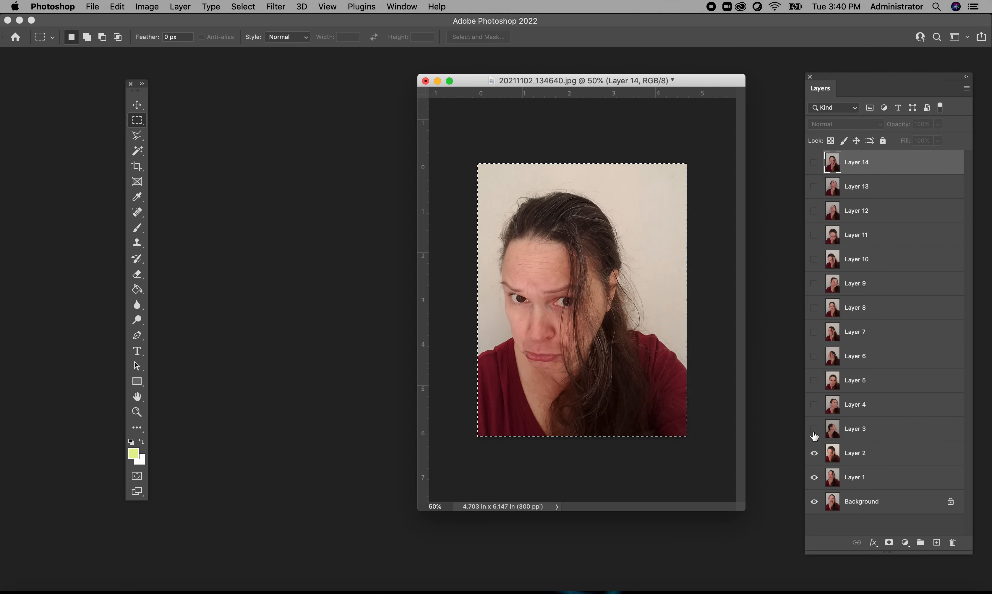
{"action": "left_click", "coordinate": [813, 454]}
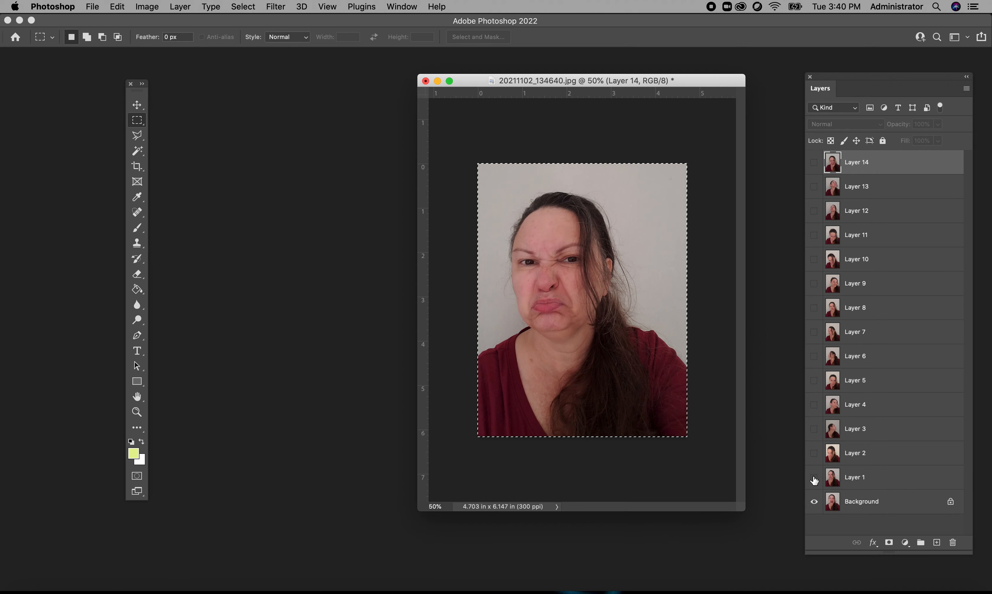
{"action": "left_click", "coordinate": [814, 478]}
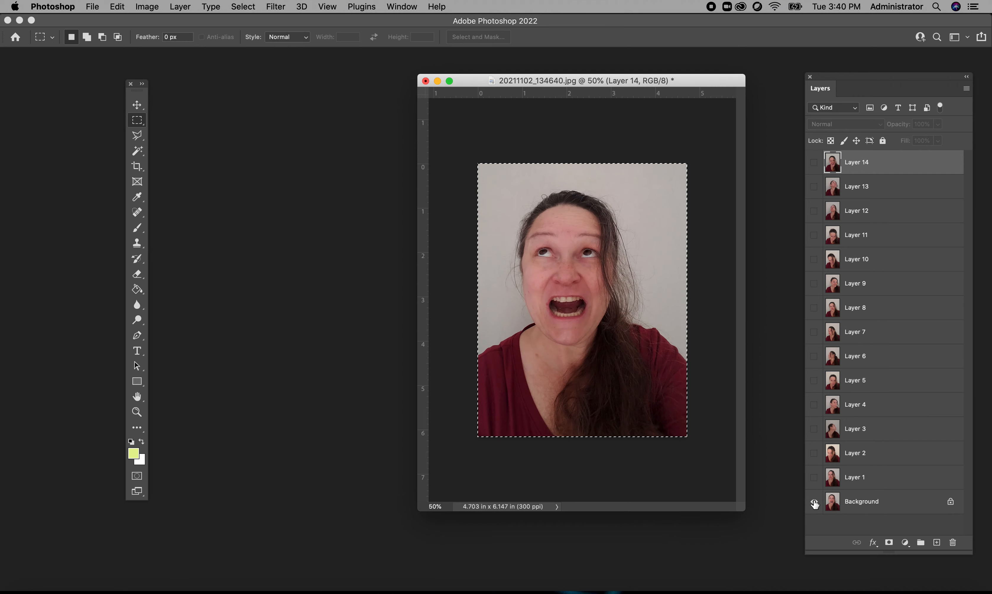
- Show Layer 1 up through Layer 14 again in order, viewing each portrait until the whole stack is turned back on
{"action": "left_click", "coordinate": [813, 477]}
{"action": "left_click", "coordinate": [813, 453]}
{"action": "left_click", "coordinate": [814, 429]}
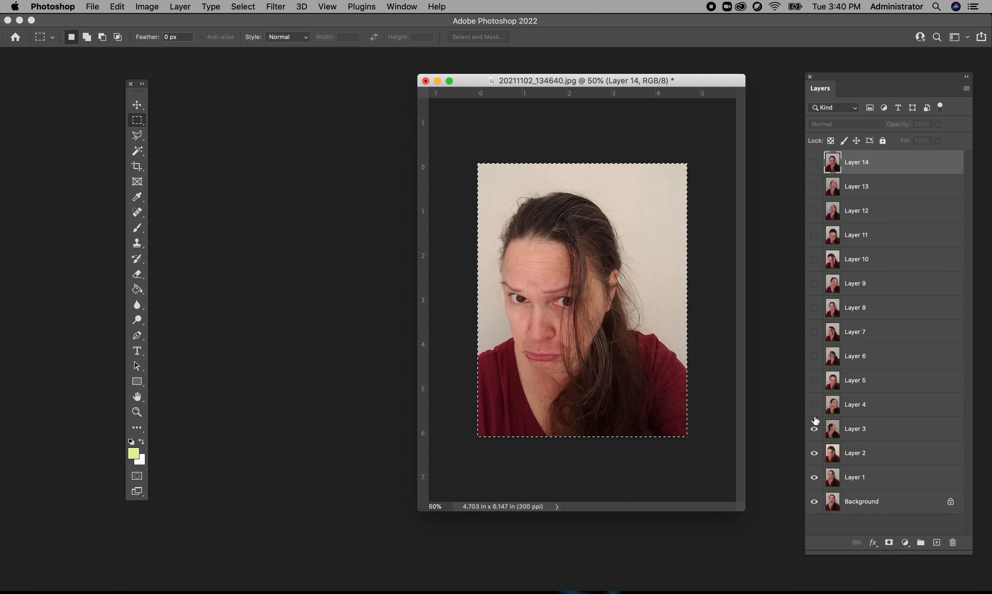
{"action": "left_click", "coordinate": [814, 404]}
{"action": "left_click", "coordinate": [815, 371]}
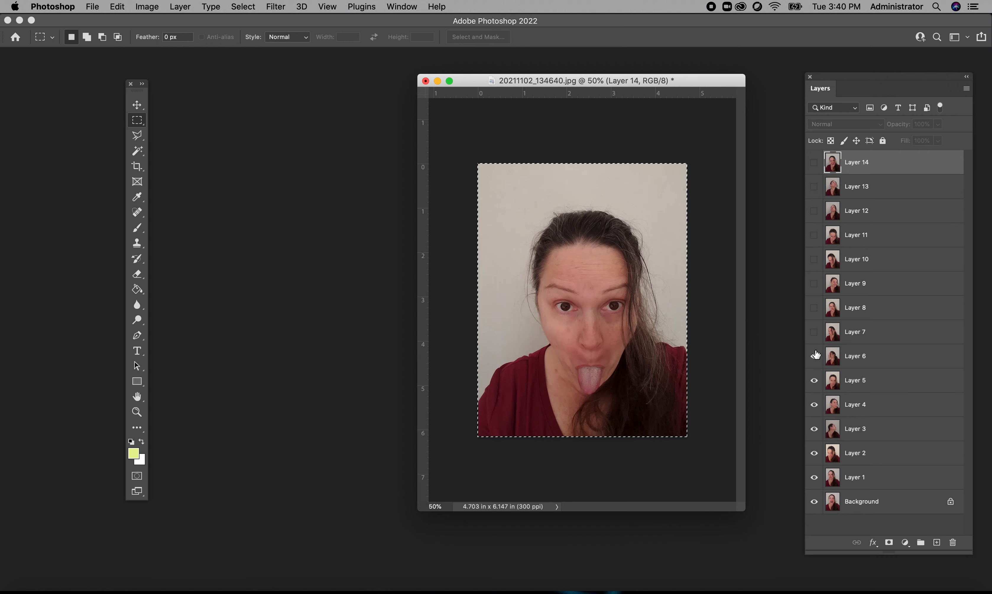
{"action": "left_click", "coordinate": [815, 355]}
{"action": "left_click", "coordinate": [814, 332]}
{"action": "left_click", "coordinate": [815, 307]}
{"action": "left_click", "coordinate": [814, 283]}
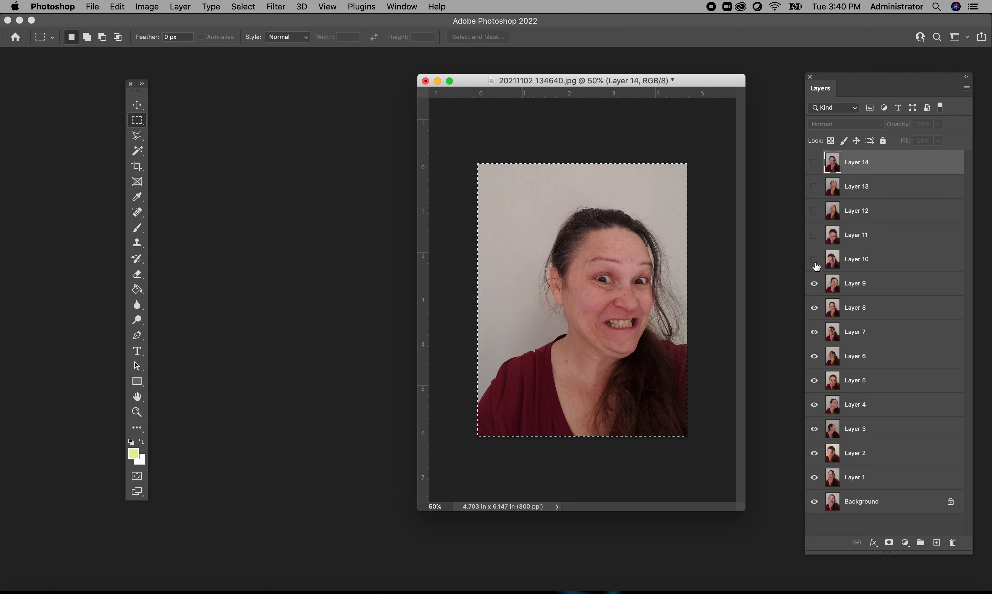
{"action": "left_click", "coordinate": [815, 259]}
{"action": "left_click", "coordinate": [814, 235]}
{"action": "left_click", "coordinate": [814, 211]}
{"action": "left_click", "coordinate": [814, 186]}
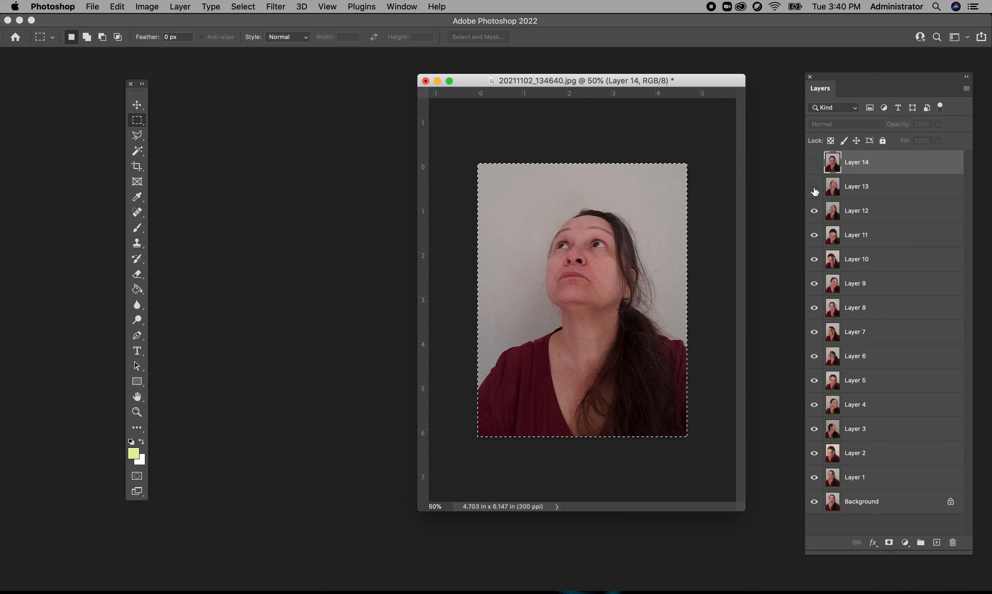
{"action": "left_click", "coordinate": [814, 163]}
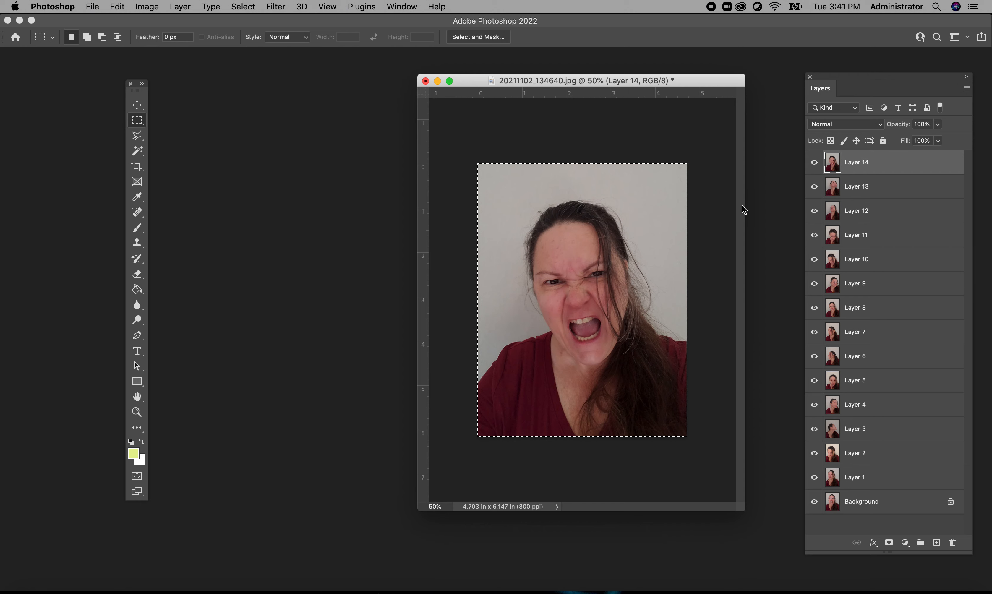
- Clear the marquee selection around the portrait and move the document window closer to the layer list
{"action": "left_click", "coordinate": [137, 106]}
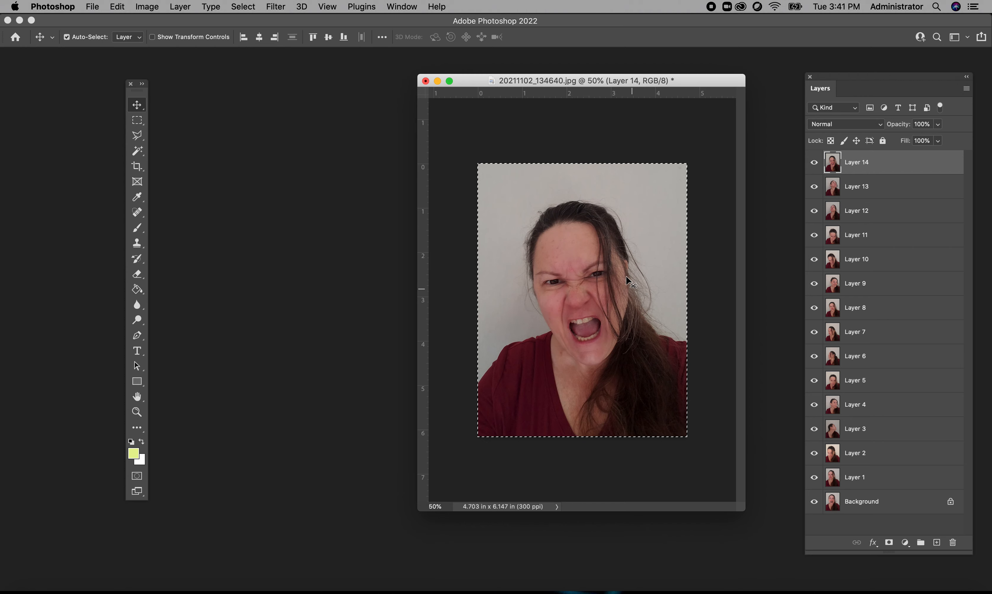
{"action": "left_click", "coordinate": [139, 120]}
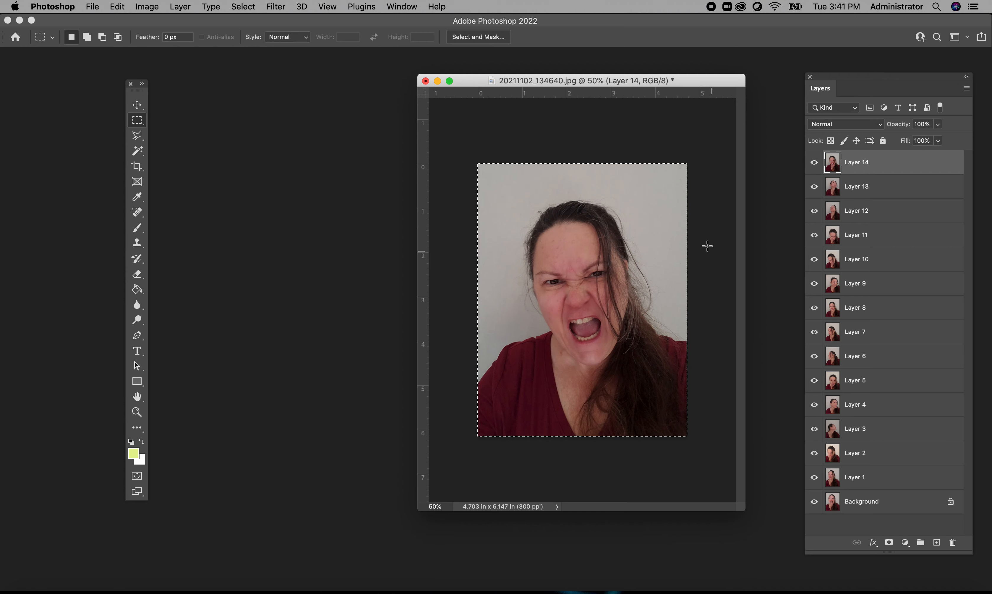
{"action": "left_click", "coordinate": [534, 135]}
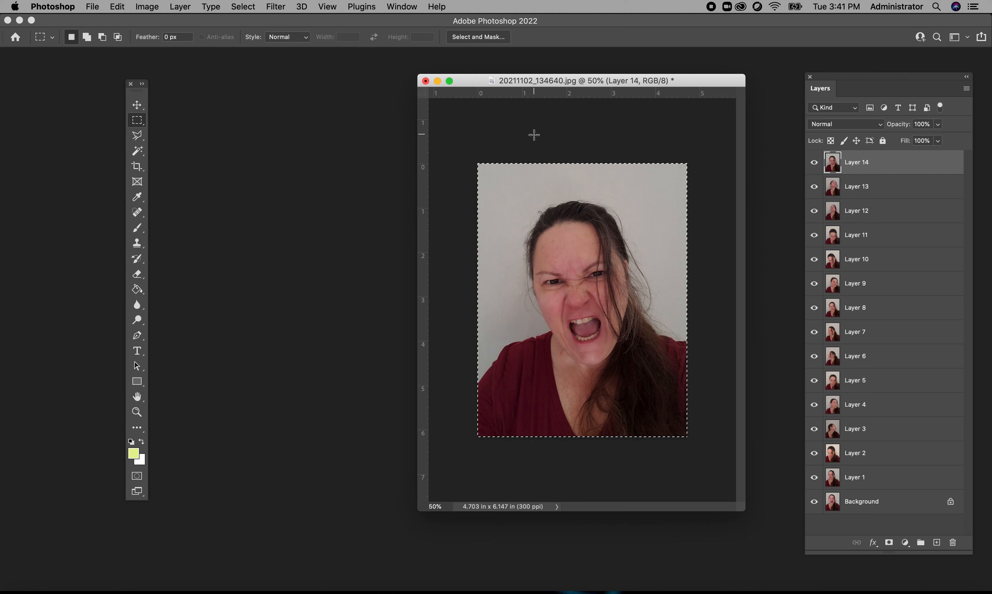
{"action": "left_click_drag", "start_coordinate": [478, 78], "coordinate": [528, 72]}
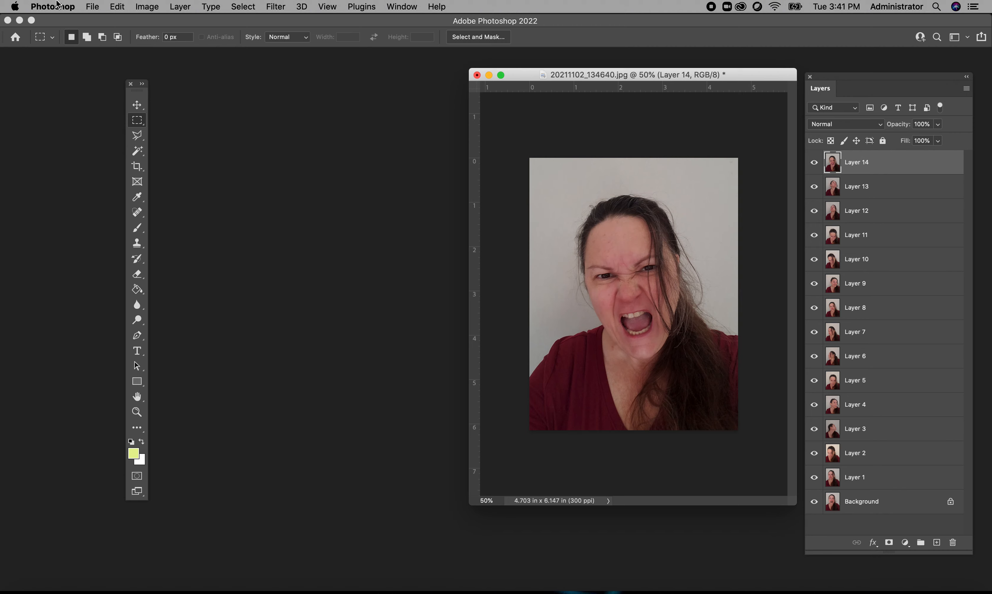
- Create a new document 24 inches wide by 18 inches high at 200 pixels/inch
{"action": "left_click", "coordinate": [92, 7]}
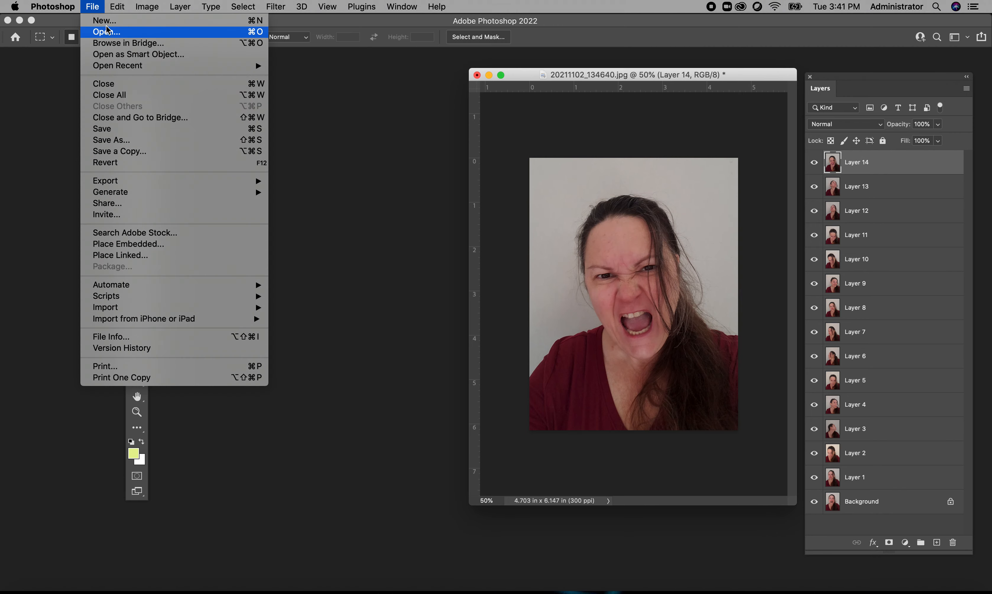
{"action": "key", "text": "super+n"}
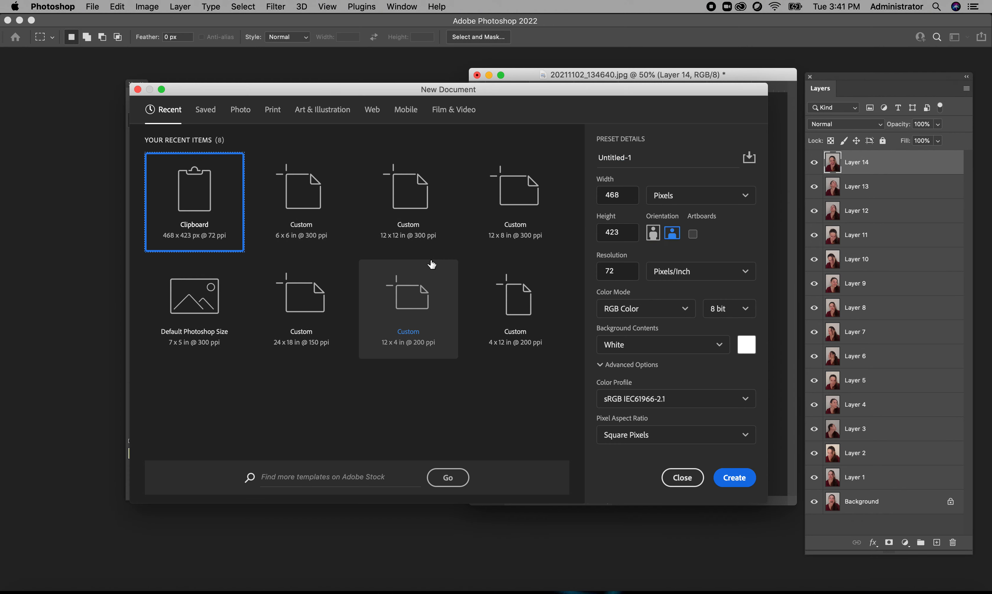
{"action": "left_click", "coordinate": [704, 196]}
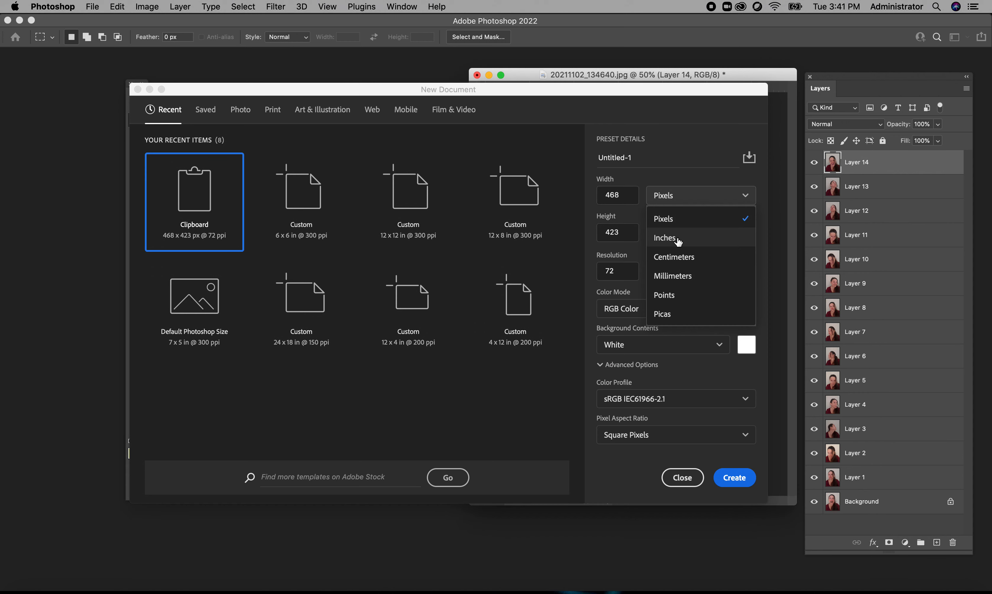
{"action": "left_click", "coordinate": [680, 237]}
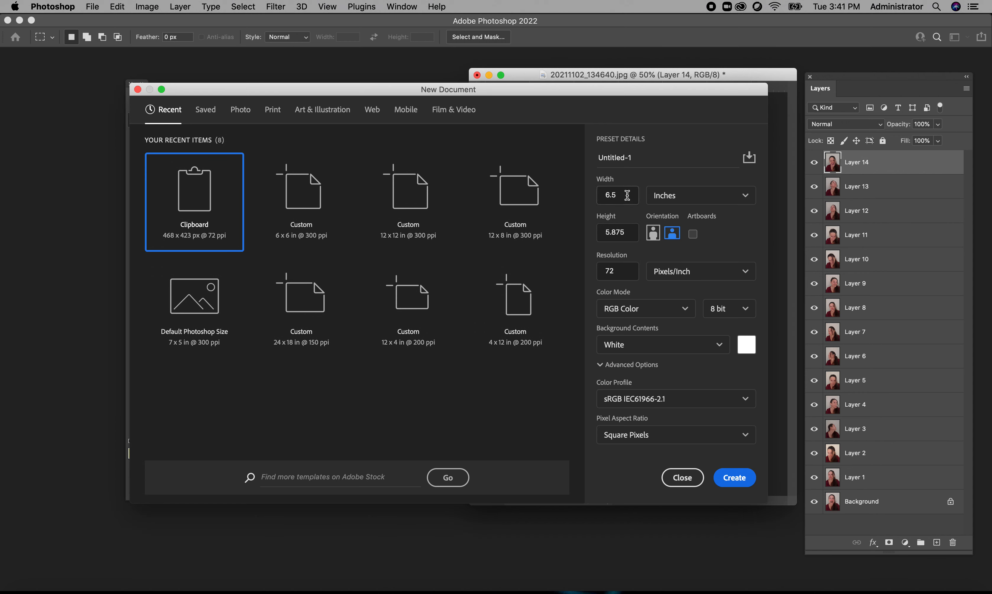
{"action": "left_click_drag", "start_coordinate": [627, 195], "coordinate": [577, 193]}
{"action": "type", "text": "24"}
{"action": "left_click_drag", "start_coordinate": [630, 232], "coordinate": [574, 229]}
{"action": "type", "text": "18"}
{"action": "left_click", "coordinate": [590, 269]}
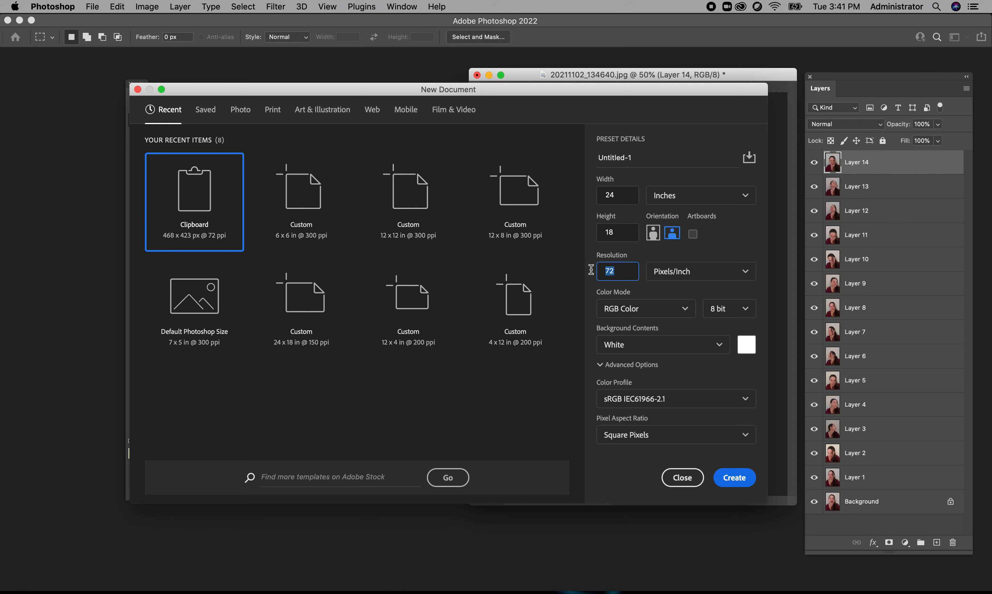
{"action": "type", "text": "200"}
{"action": "left_click", "coordinate": [734, 479]}
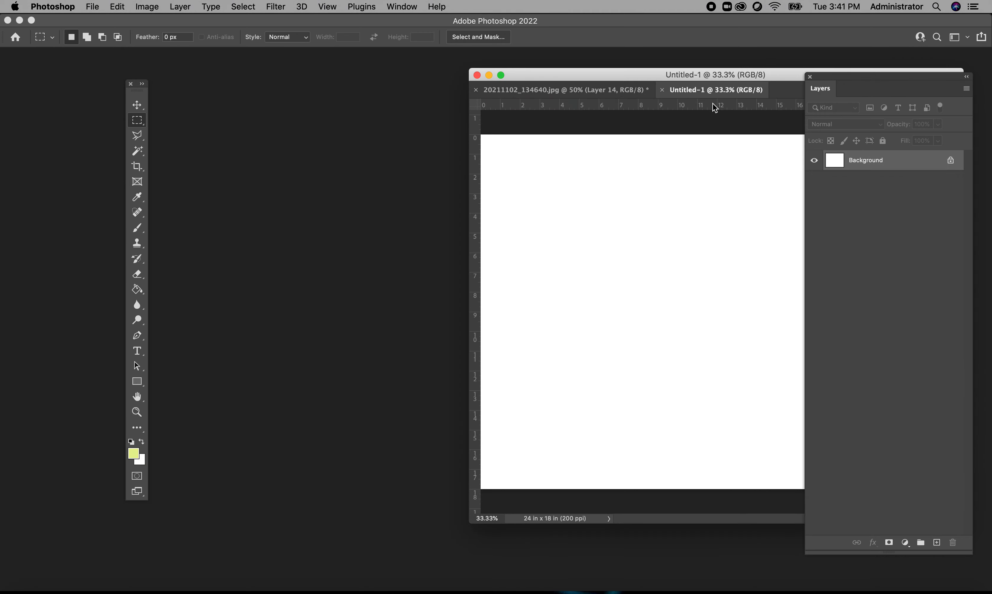
- Float the blank document in its own widened window and move the tool palette clear of it
{"action": "left_click_drag", "start_coordinate": [716, 90], "coordinate": [259, 107]}
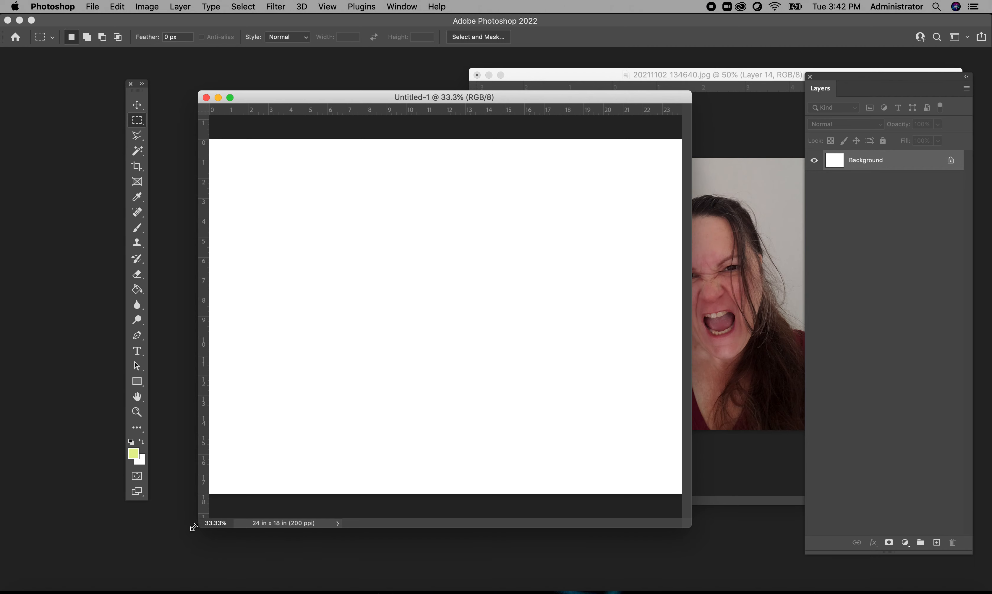
{"action": "left_click_drag", "start_coordinate": [194, 527], "coordinate": [80, 540]}
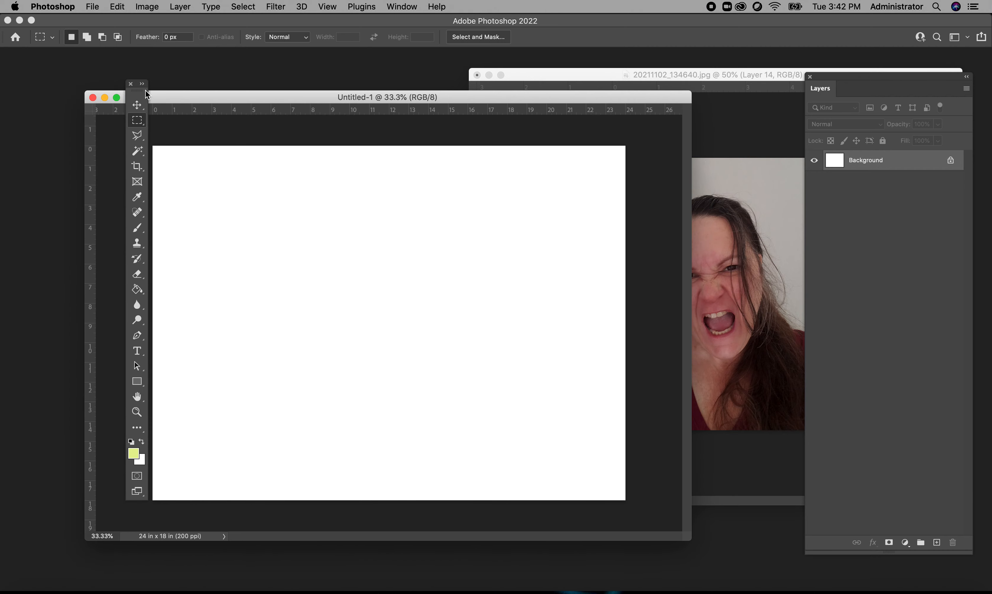
{"action": "left_click_drag", "start_coordinate": [137, 94], "coordinate": [45, 119]}
{"action": "left_click_drag", "start_coordinate": [323, 97], "coordinate": [374, 94]}
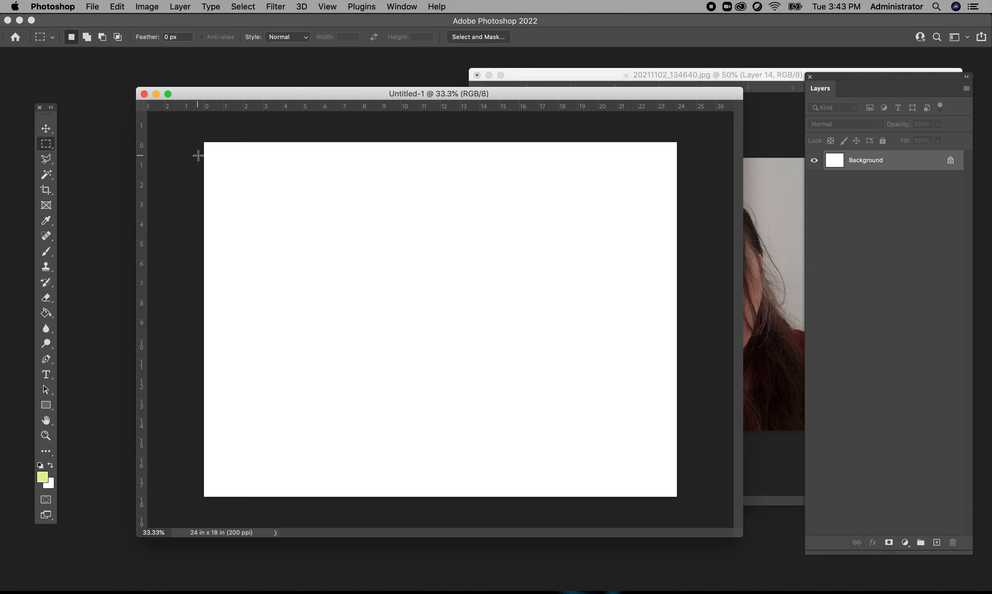
- Place vertical margin guides on the blank canvas at about 2 in and 22 in
{"action": "left_click_drag", "start_coordinate": [139, 193], "coordinate": [244, 198]}
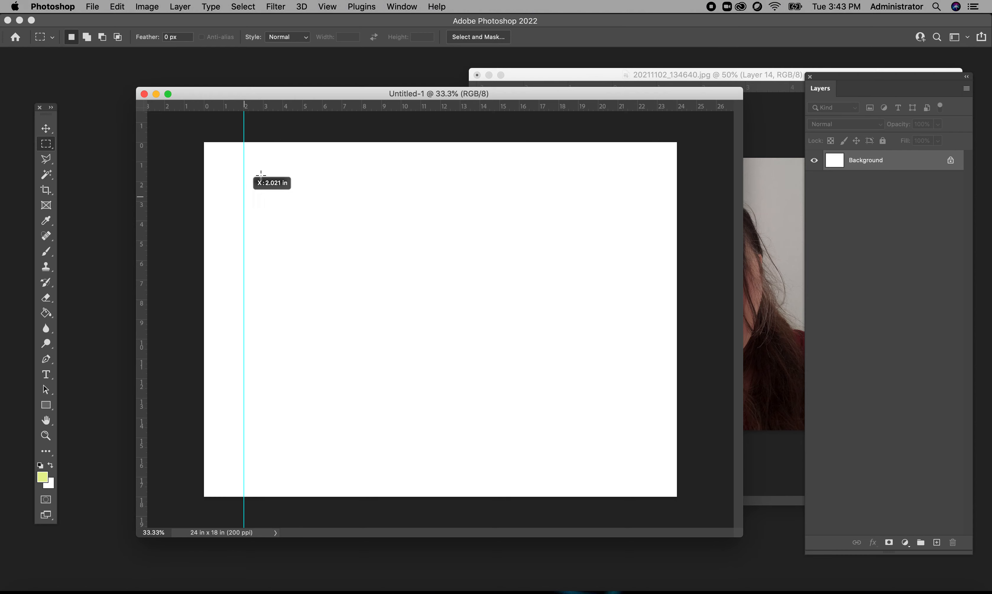
{"action": "left_click", "coordinate": [327, 7]}
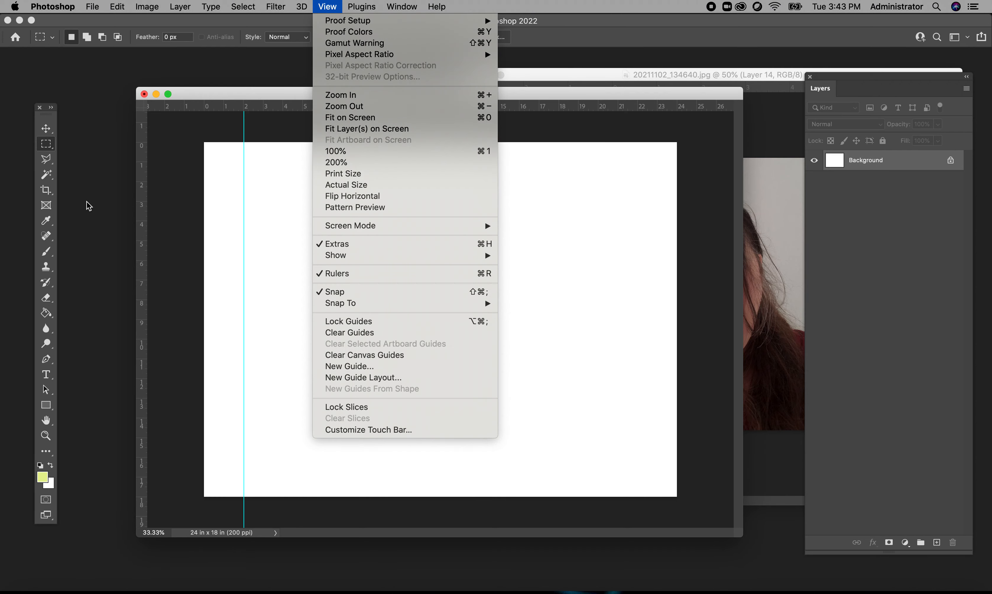
{"action": "left_click", "coordinate": [139, 228]}
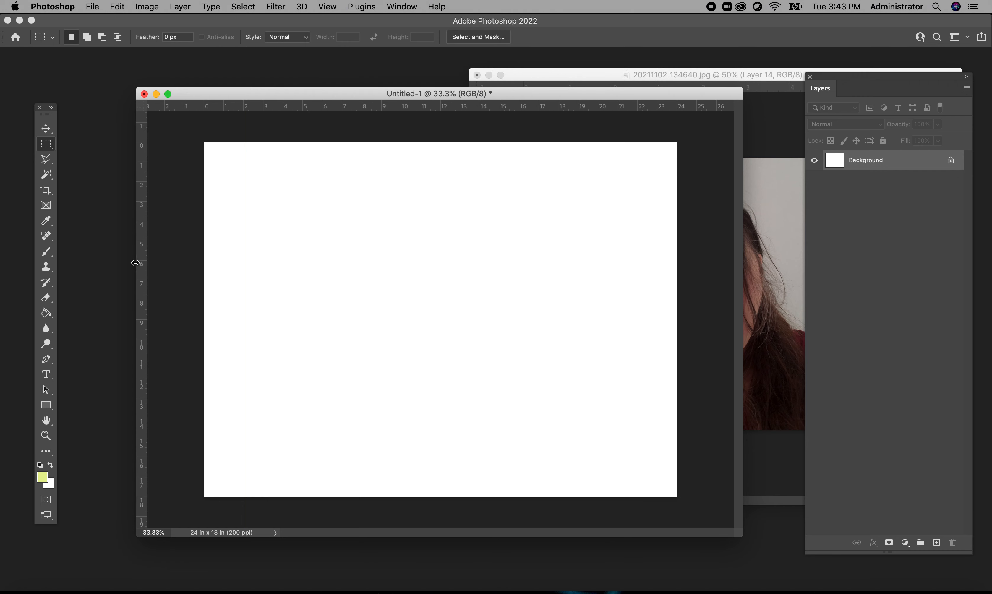
{"action": "left_click_drag", "start_coordinate": [140, 272], "coordinate": [638, 240]}
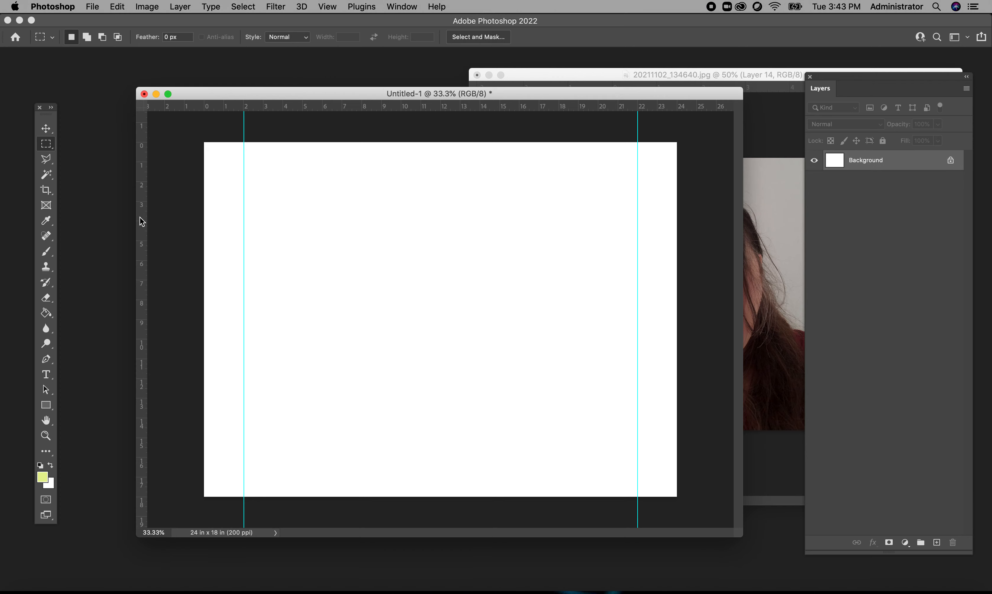
- Add vertical column guides between the side margins at about 6, 10, 14 and 18 in
{"action": "left_click_drag", "start_coordinate": [140, 217], "coordinate": [322, 217]}
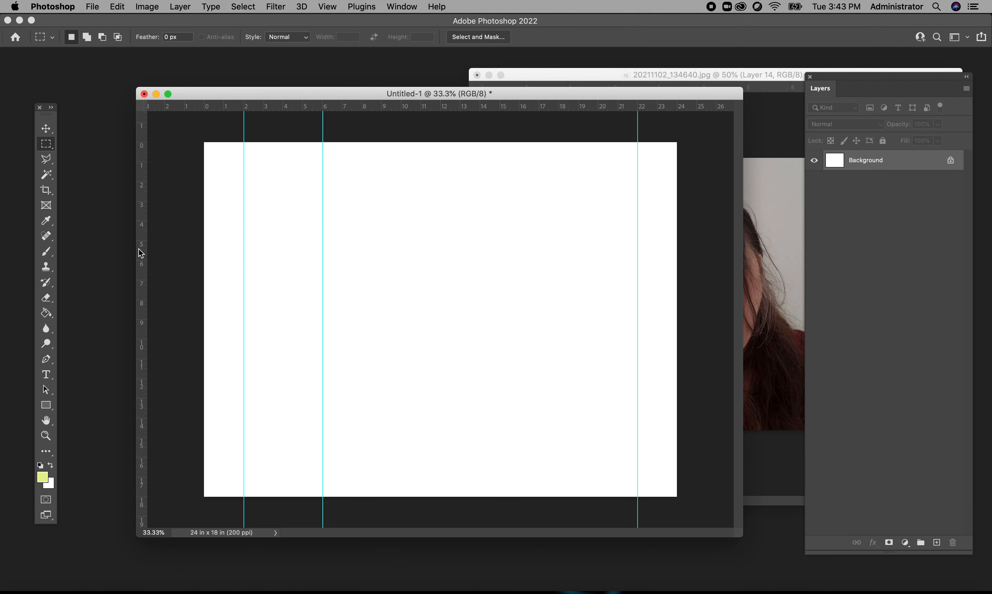
{"action": "left_click_drag", "start_coordinate": [139, 249], "coordinate": [403, 245]}
{"action": "left_click_drag", "start_coordinate": [140, 245], "coordinate": [481, 251]}
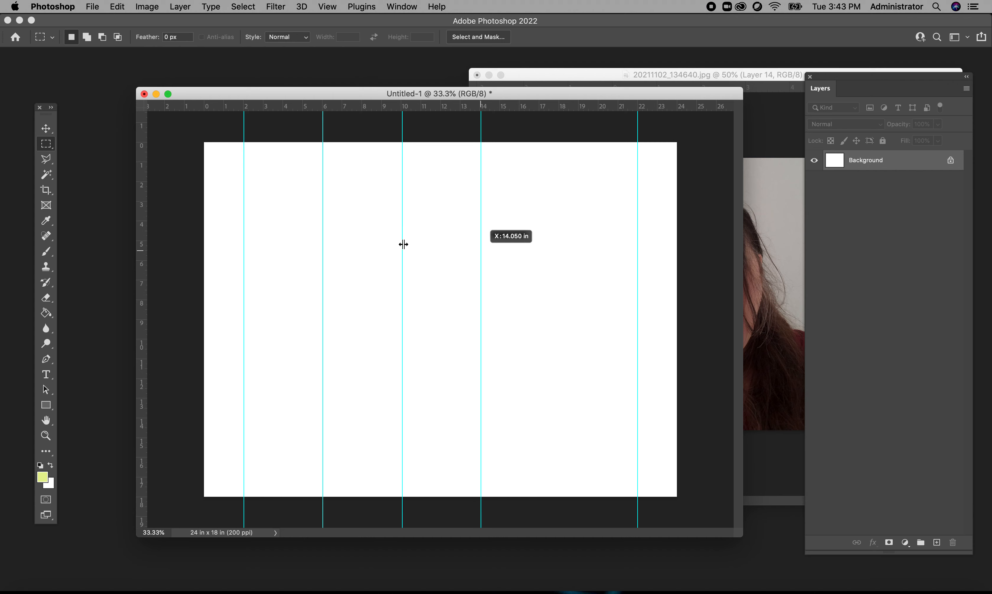
{"action": "left_click_drag", "start_coordinate": [140, 259], "coordinate": [560, 250]}
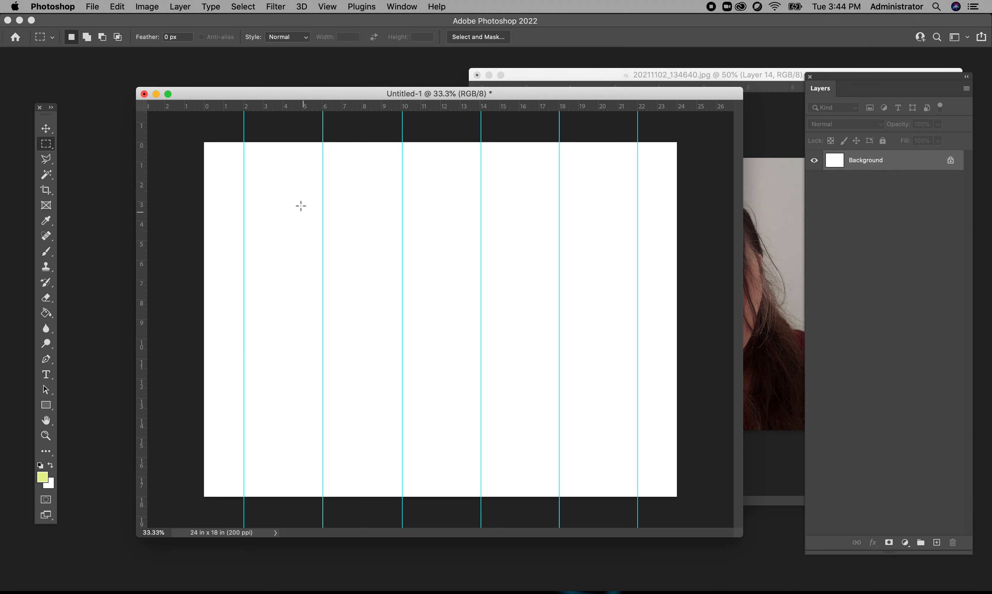
- Add horizontal guides at about 1.5, 6.5, 11.5 and 16.5 in to divide the canvas into three rows
{"action": "left_click_drag", "start_coordinate": [292, 102], "coordinate": [289, 171]}
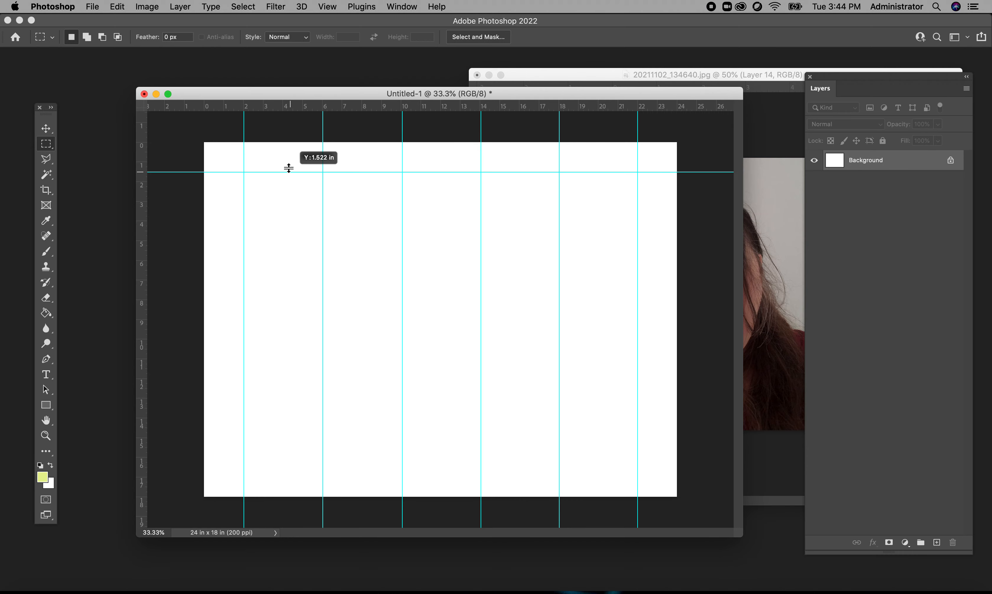
{"action": "left_click_drag", "start_coordinate": [192, 105], "coordinate": [223, 467]}
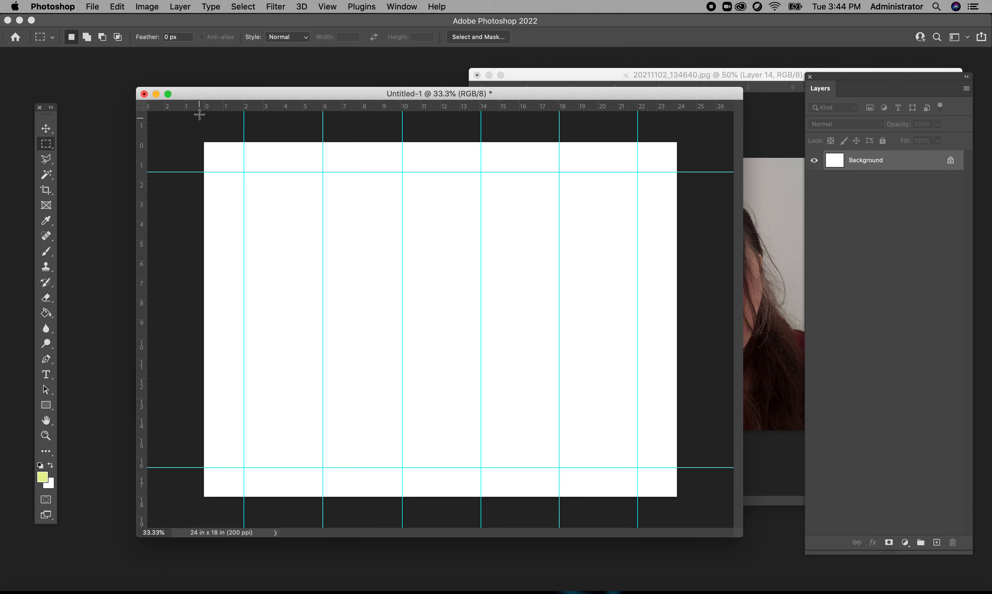
{"action": "left_click_drag", "start_coordinate": [196, 104], "coordinate": [210, 269]}
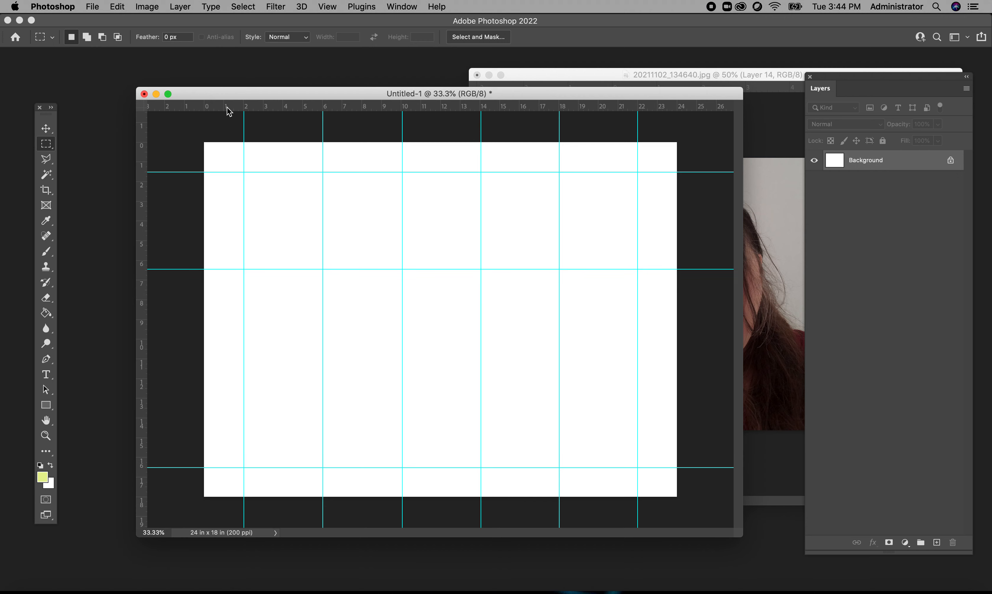
{"action": "left_click_drag", "start_coordinate": [232, 109], "coordinate": [233, 369]}
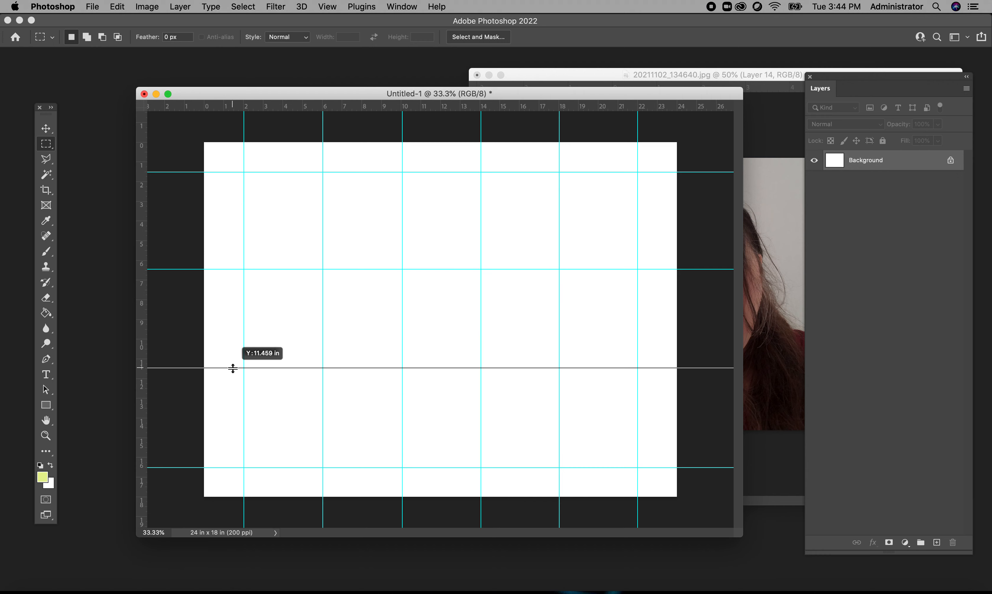
{"action": "left_click_drag", "start_coordinate": [232, 368], "coordinate": [233, 368]}
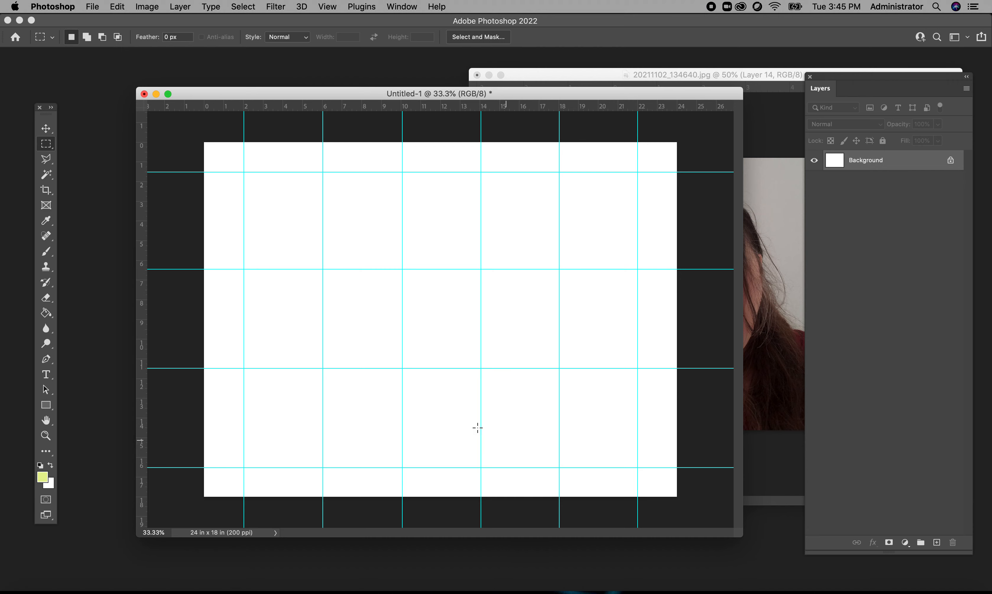
- Activate the Move tool and bring the portrait file forward as a separate floating window over the guide document
{"action": "left_click_drag", "start_coordinate": [357, 95], "coordinate": [325, 84]}
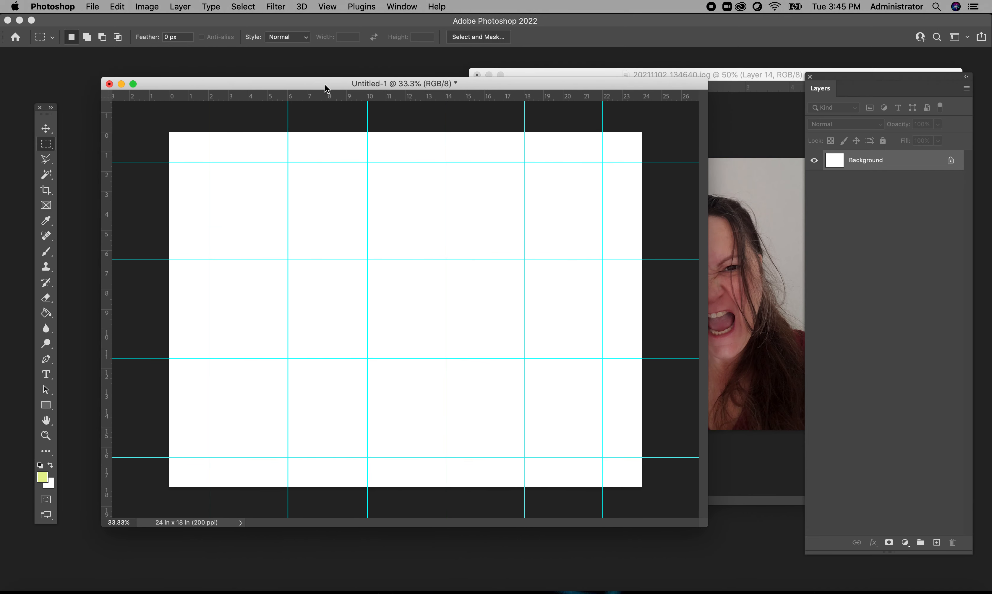
{"action": "left_click", "coordinate": [46, 128]}
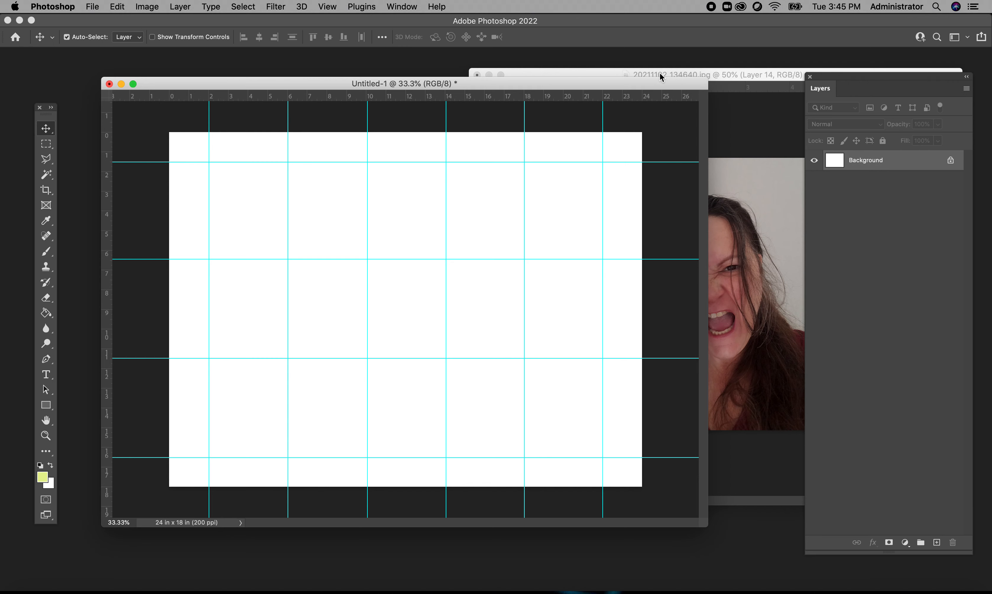
{"action": "left_click_drag", "start_coordinate": [731, 74], "coordinate": [511, 94]}
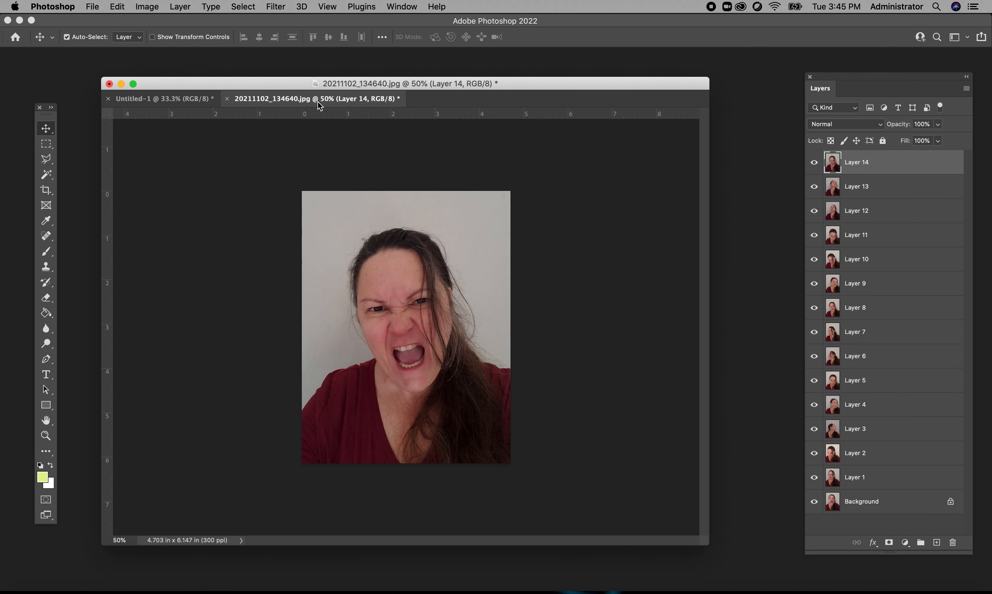
{"action": "left_click_drag", "start_coordinate": [317, 101], "coordinate": [279, 63]}
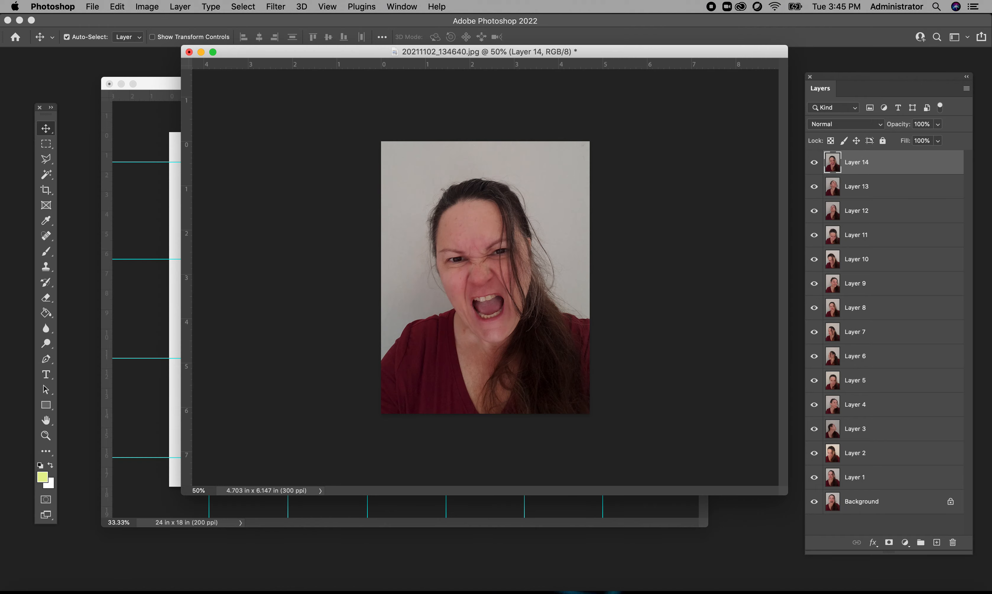
- Resize the portrait image to a height of 5 inches at 200 pixels/inch, keeping its proportions linked
{"action": "left_click", "coordinate": [146, 7]}
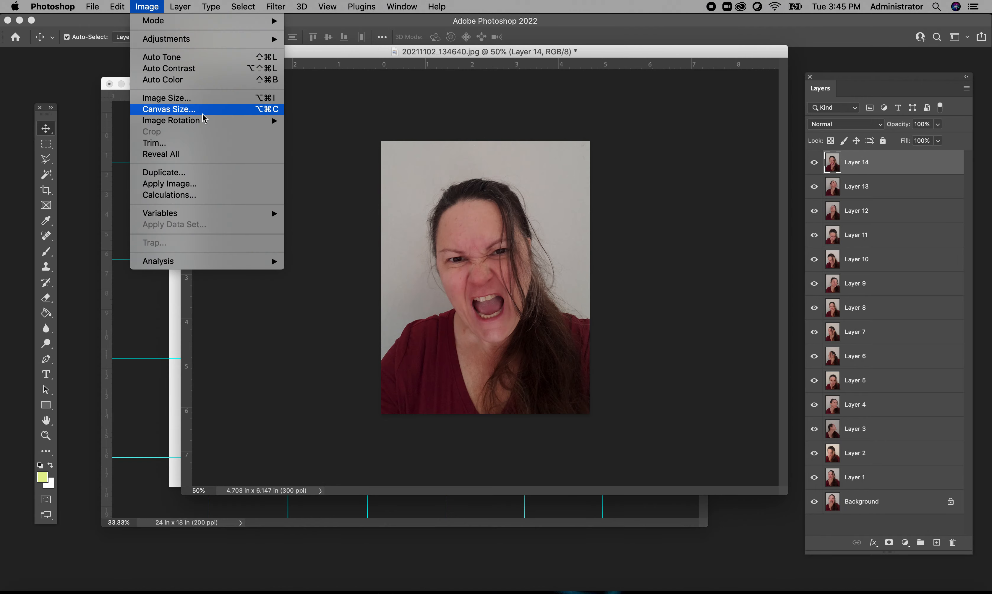
{"action": "left_click", "coordinate": [182, 103]}
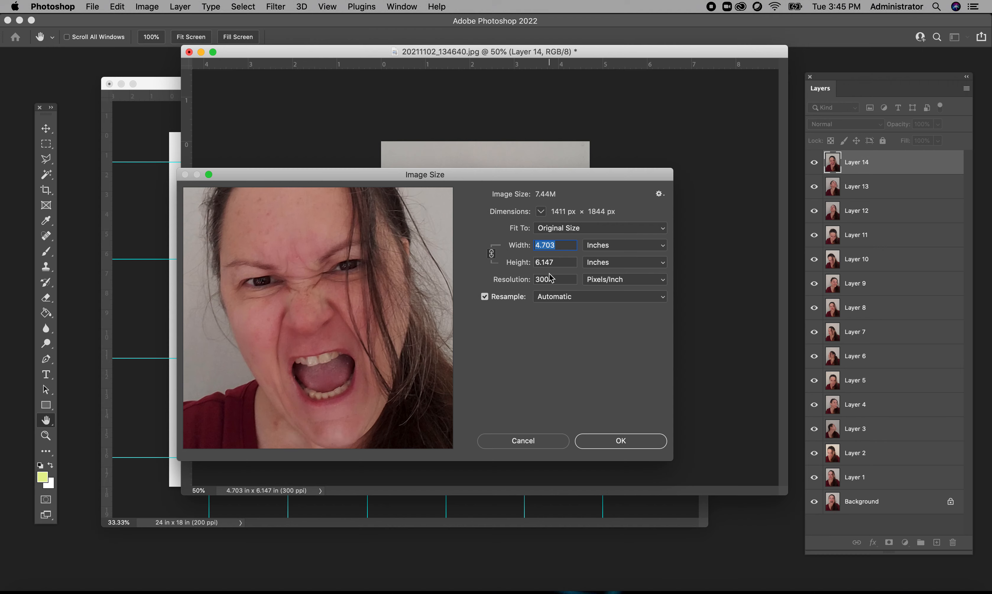
{"action": "double_click", "coordinate": [552, 278]}
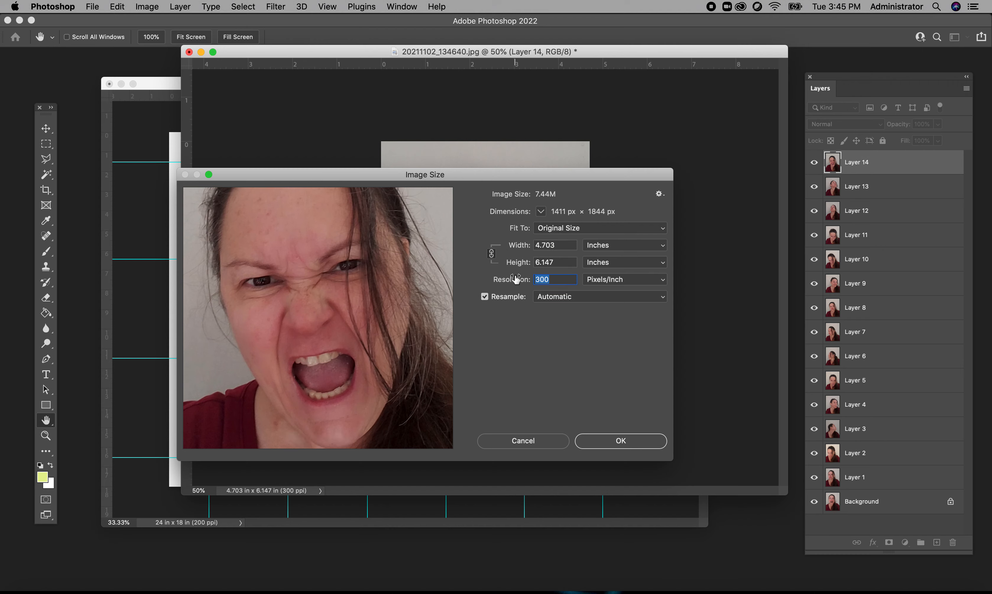
{"action": "type", "text": "200"}
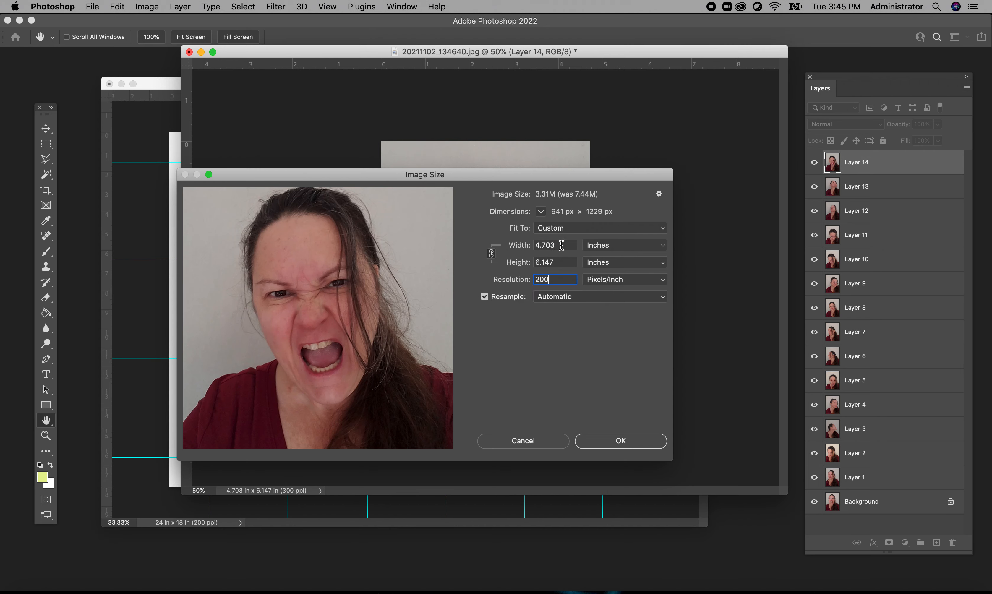
{"action": "double_click", "coordinate": [561, 245]}
{"action": "type", "text": "4"}
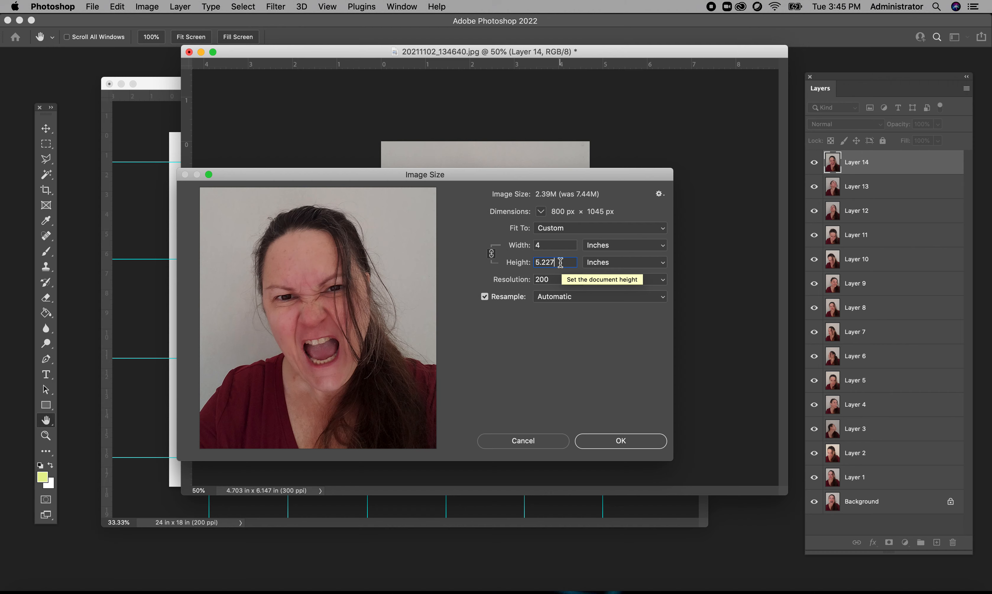
{"action": "double_click", "coordinate": [560, 262]}
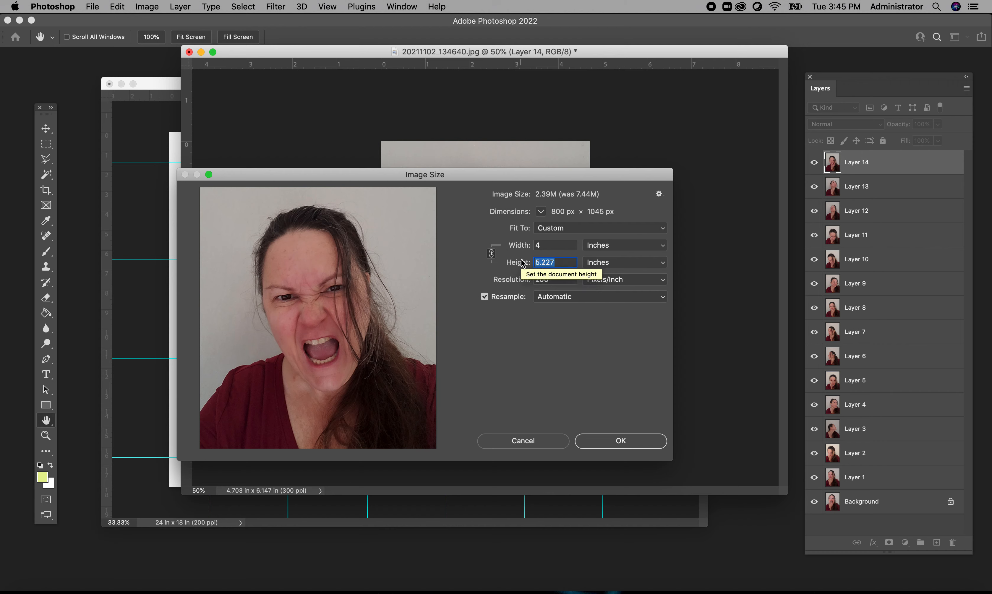
{"action": "type", "text": "5"}
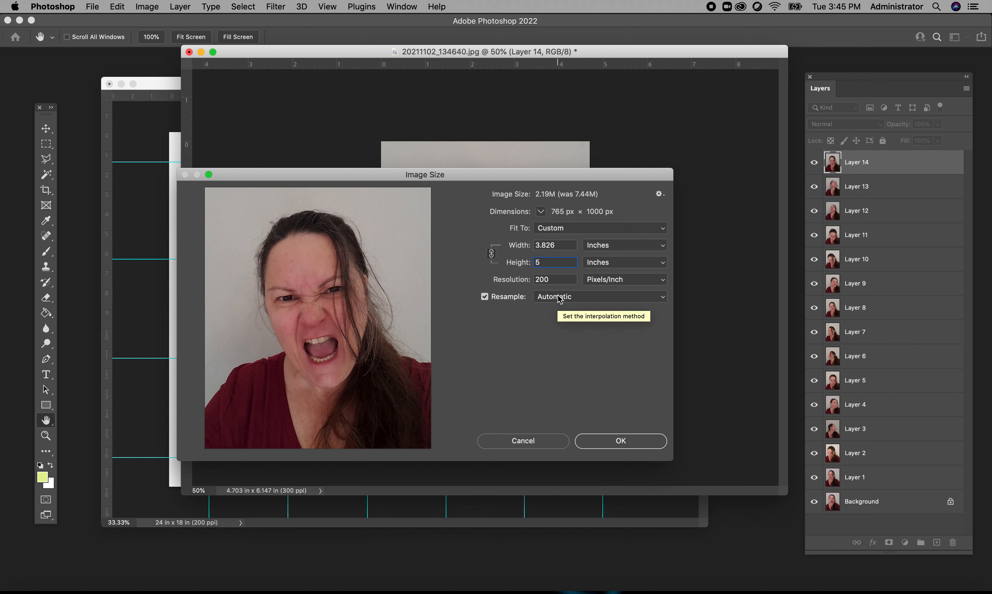
{"action": "left_click", "coordinate": [619, 441]}
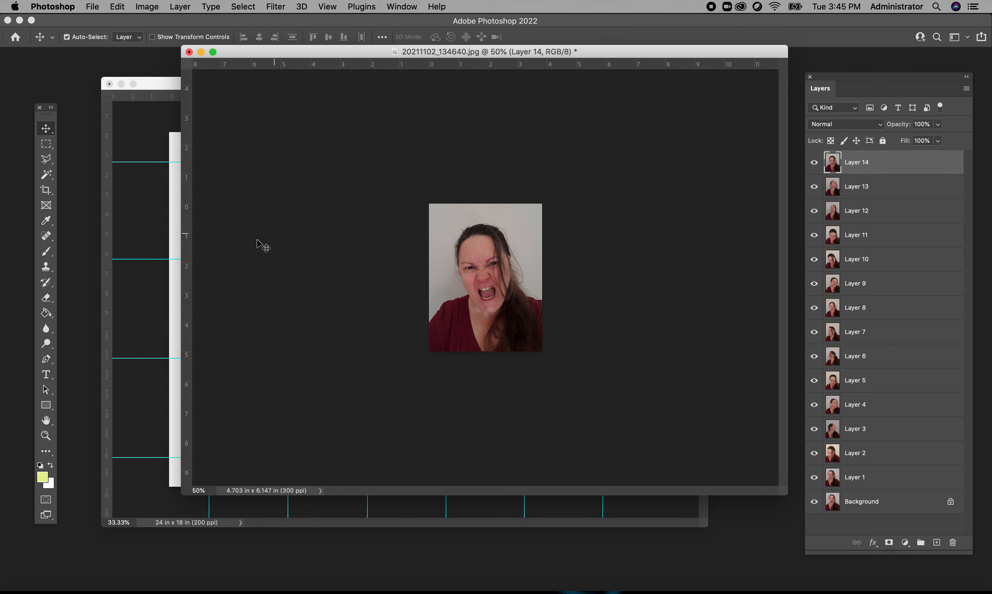
- Shrink the portrait window beside the guide document and copy the Layer 14 portrait into the grid's top-left cell
{"action": "left_click_drag", "start_coordinate": [182, 47], "coordinate": [568, 189]}
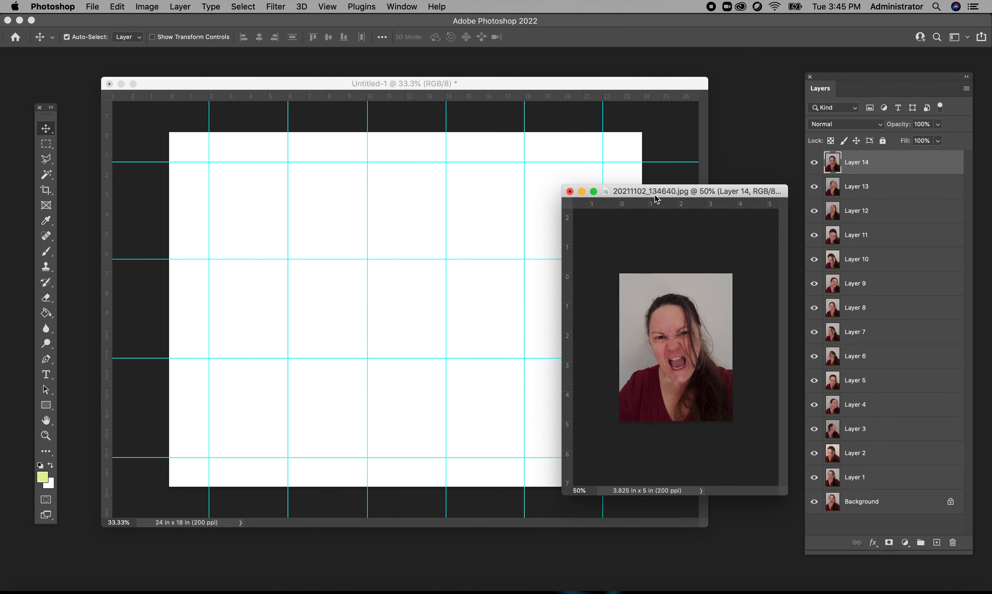
{"action": "left_click_drag", "start_coordinate": [653, 194], "coordinate": [711, 169]}
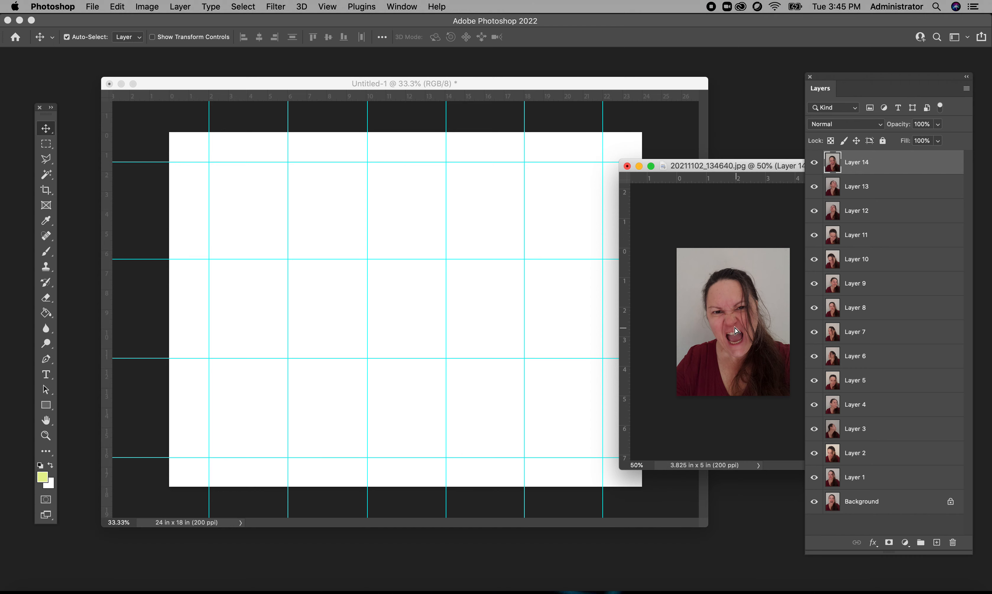
{"action": "left_click_drag", "start_coordinate": [724, 326], "coordinate": [515, 263]}
{"action": "left_click_drag", "start_coordinate": [288, 216], "coordinate": [250, 214]}
{"action": "left_click", "coordinate": [753, 229]}
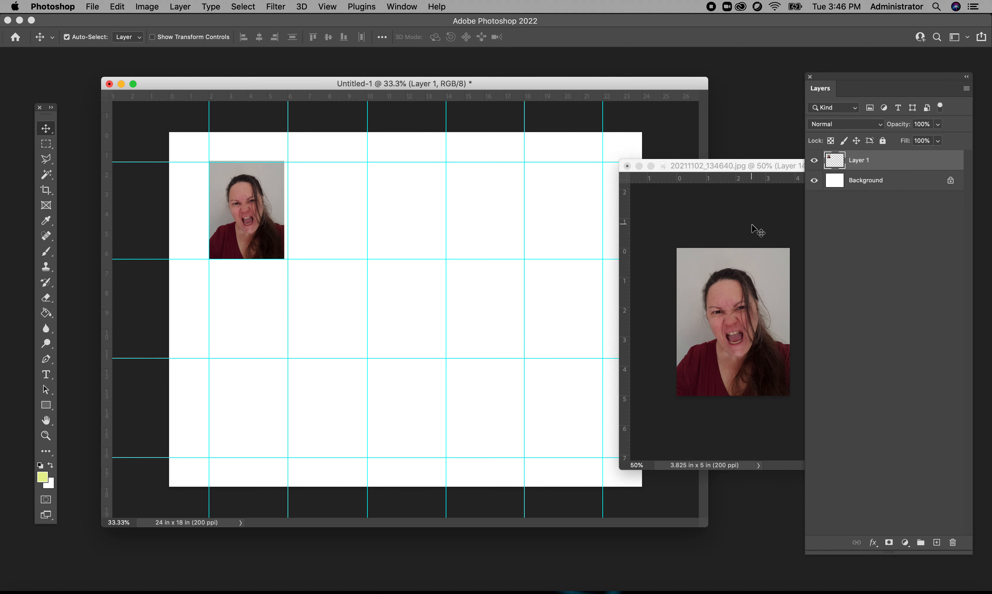
- Copy the Layer 13 and Layer 12 portraits into the top row's second and third cells, hiding Layers 14 and 13 in the portrait file
{"action": "left_click", "coordinate": [814, 163]}
{"action": "key", "text": "alt+bracketleft"}
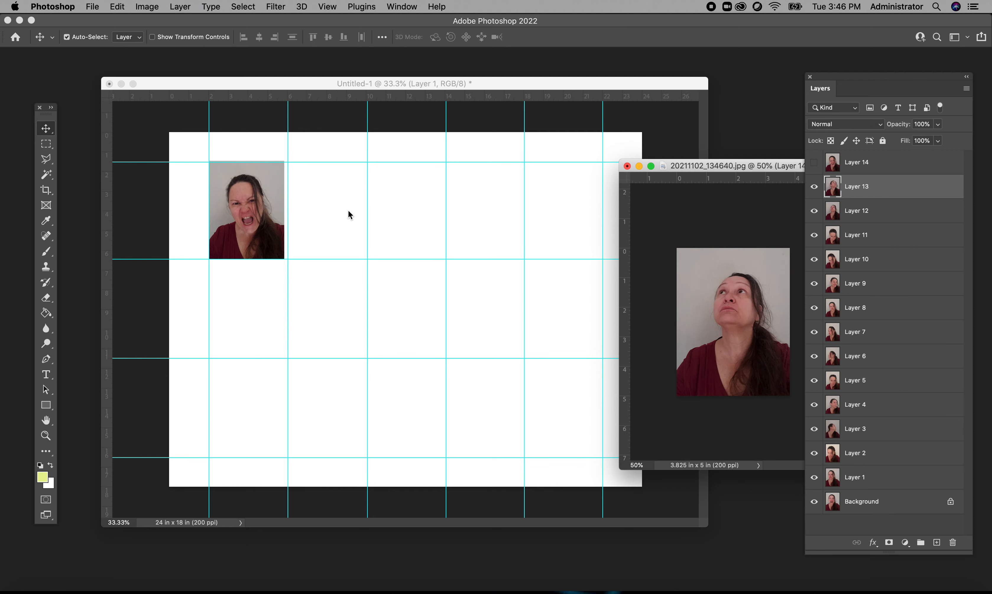
{"action": "left_click_drag", "start_coordinate": [348, 211], "coordinate": [387, 222]}
{"action": "left_click", "coordinate": [754, 207]}
{"action": "left_click", "coordinate": [813, 186]}
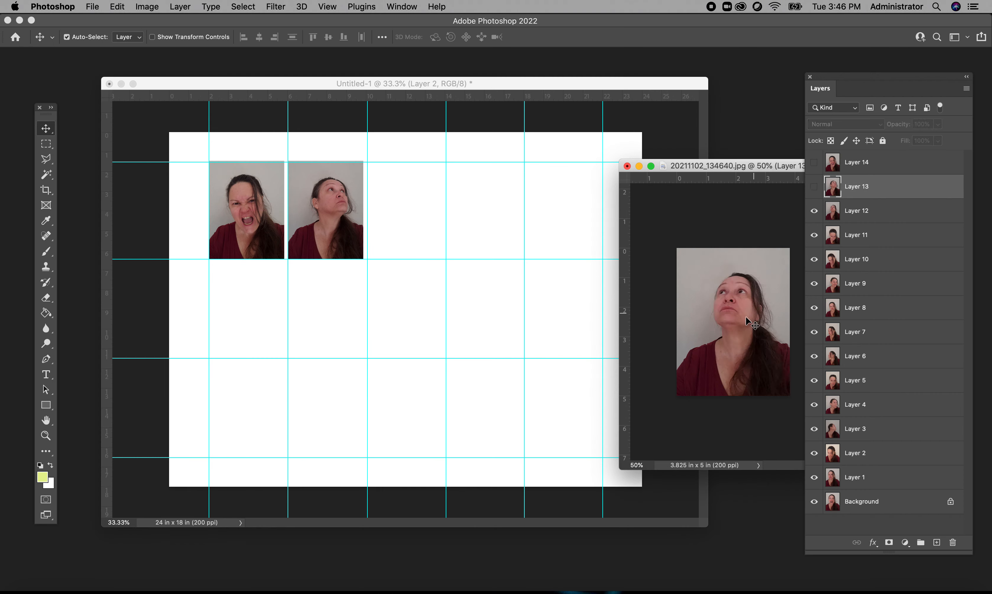
{"action": "left_click_drag", "start_coordinate": [746, 320], "coordinate": [400, 208]}
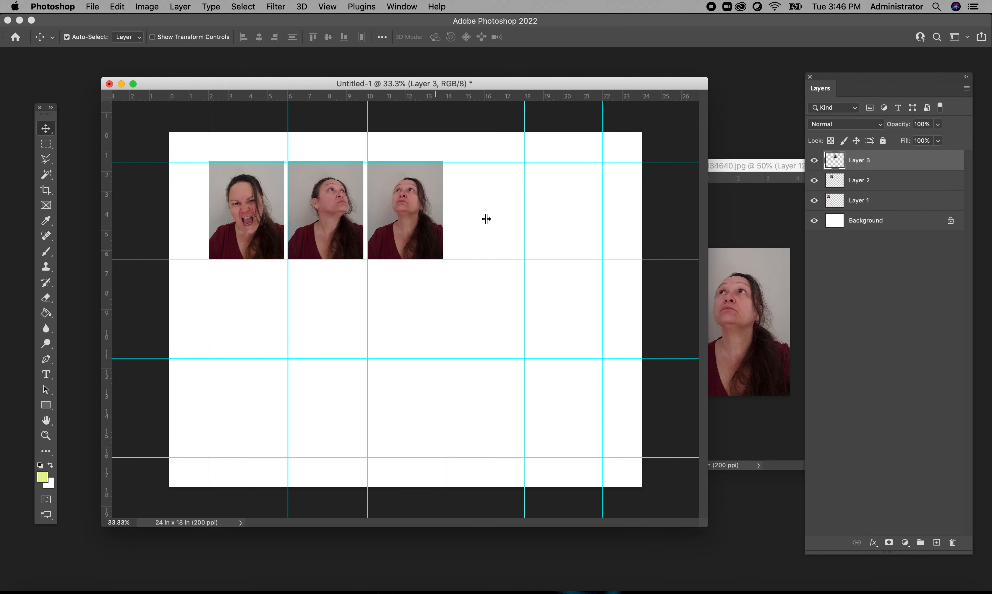
- Hide Layers 12 and 11 in turn and copy the Layer 11 and Layer 10 portraits into the top row's fourth and fifth cells
{"action": "left_click", "coordinate": [750, 206]}
{"action": "left_click", "coordinate": [813, 210]}
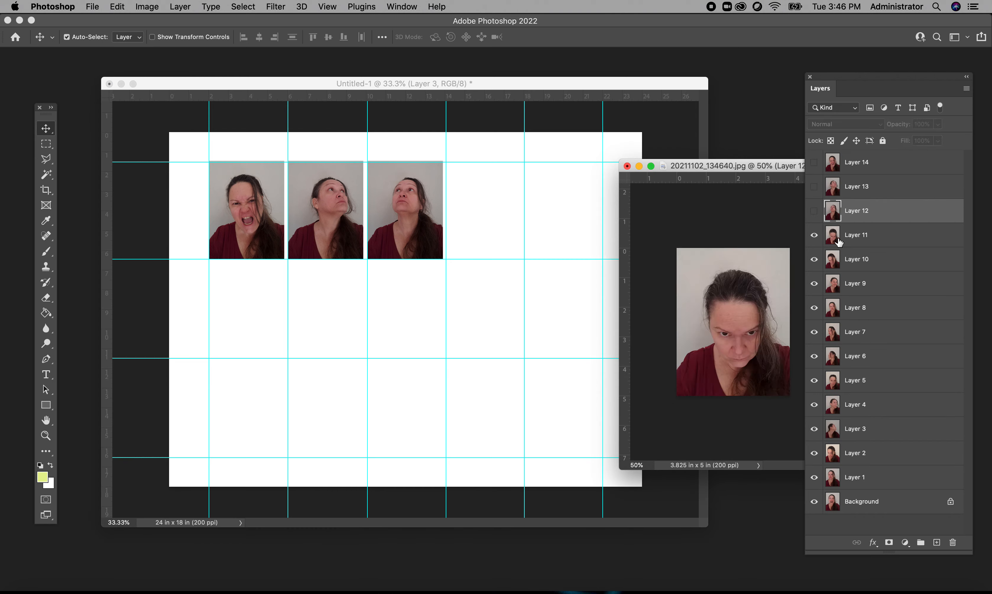
{"action": "left_click", "coordinate": [864, 239]}
{"action": "left_click_drag", "start_coordinate": [738, 302], "coordinate": [477, 205]}
{"action": "left_click", "coordinate": [729, 207]}
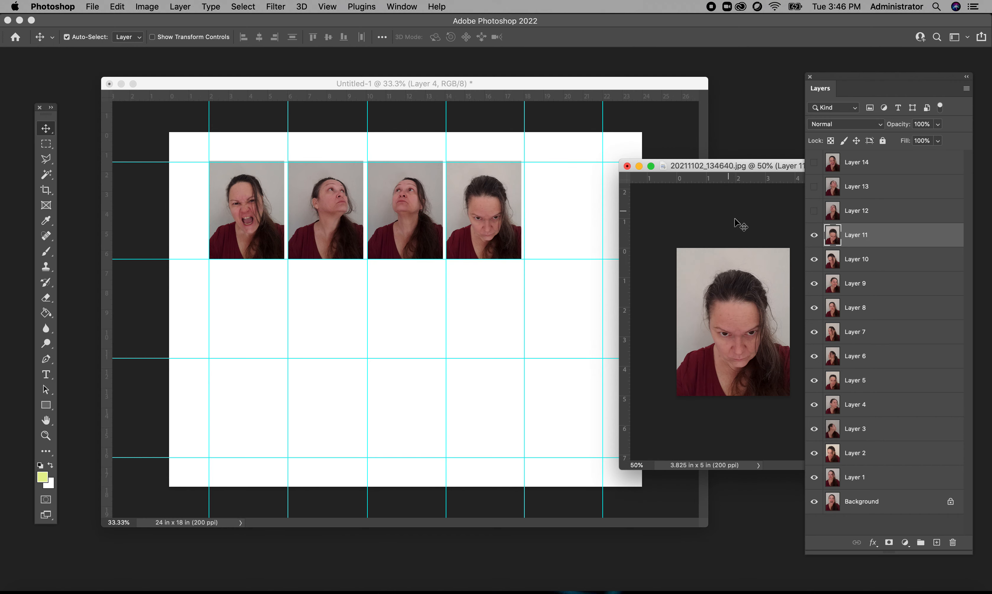
{"action": "left_click", "coordinate": [816, 241]}
{"action": "left_click", "coordinate": [757, 324]}
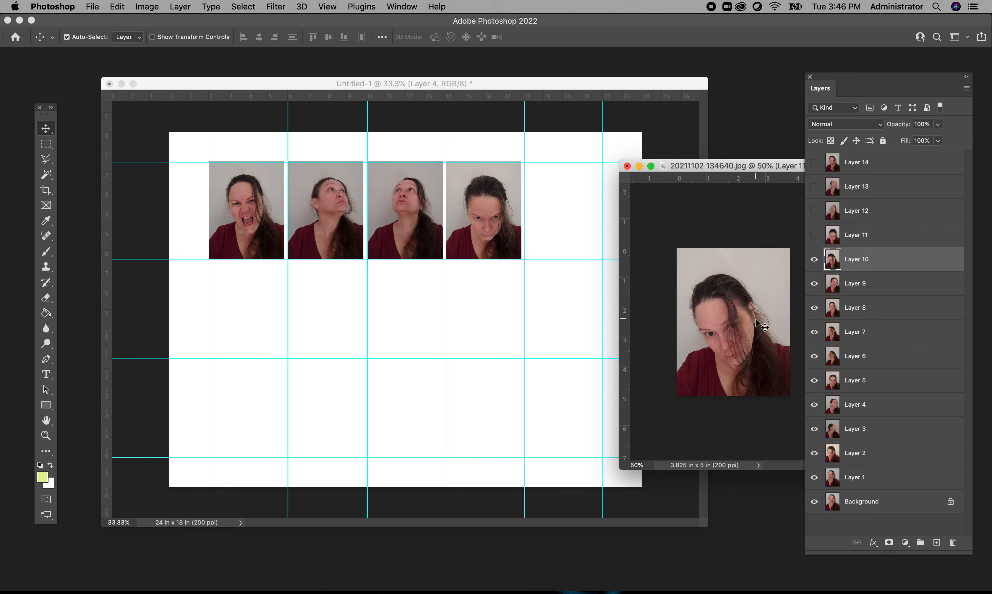
{"action": "left_click_drag", "start_coordinate": [756, 324], "coordinate": [559, 206]}
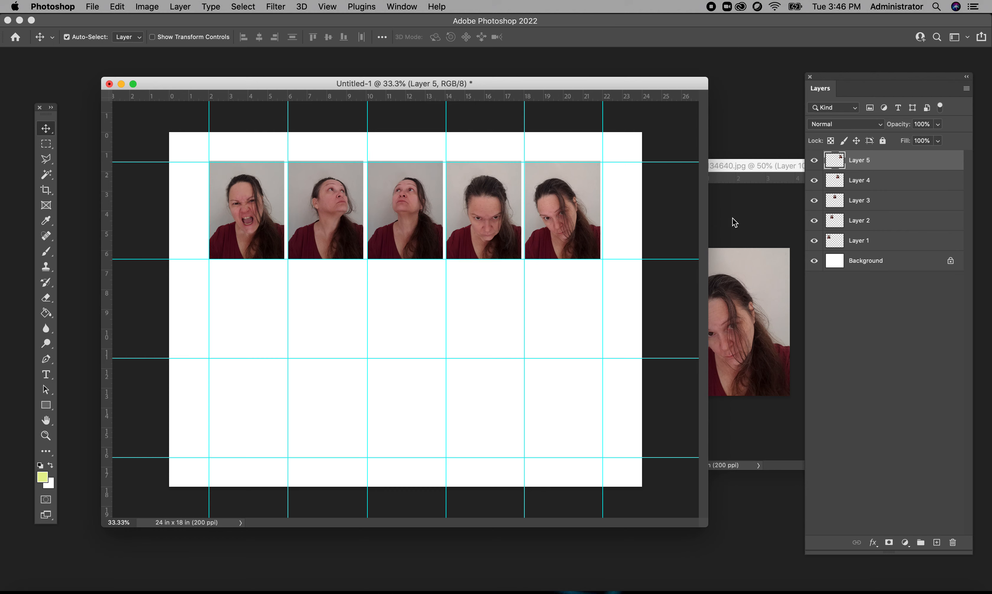
- Hide Layers 10 and 9 in turn and copy the Layer 9 and Layer 8 portraits into the middle row's first and second cells
{"action": "left_click", "coordinate": [732, 220]}
{"action": "left_click", "coordinate": [813, 259]}
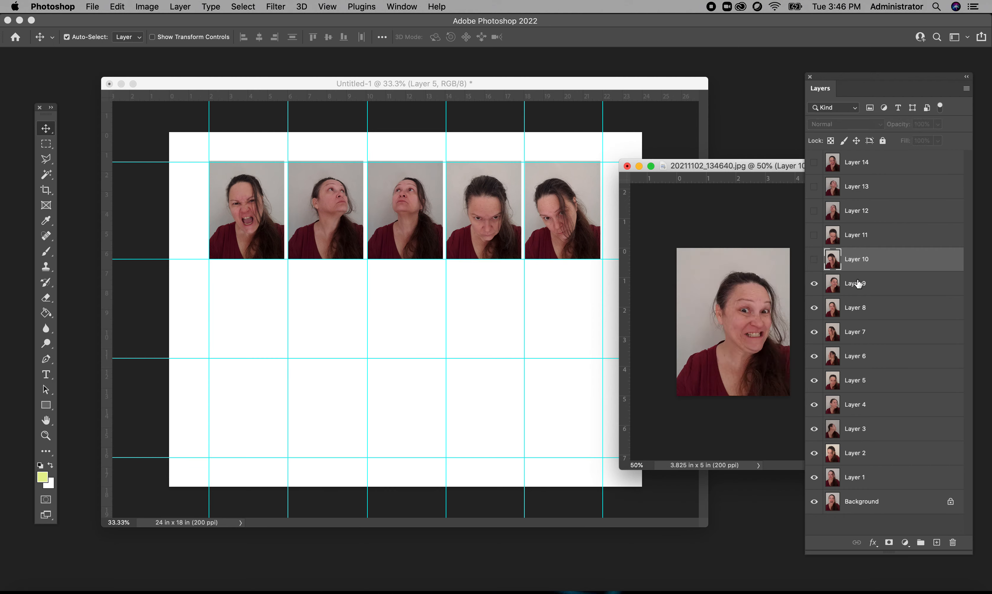
{"action": "left_click_drag", "start_coordinate": [749, 335], "coordinate": [250, 324]}
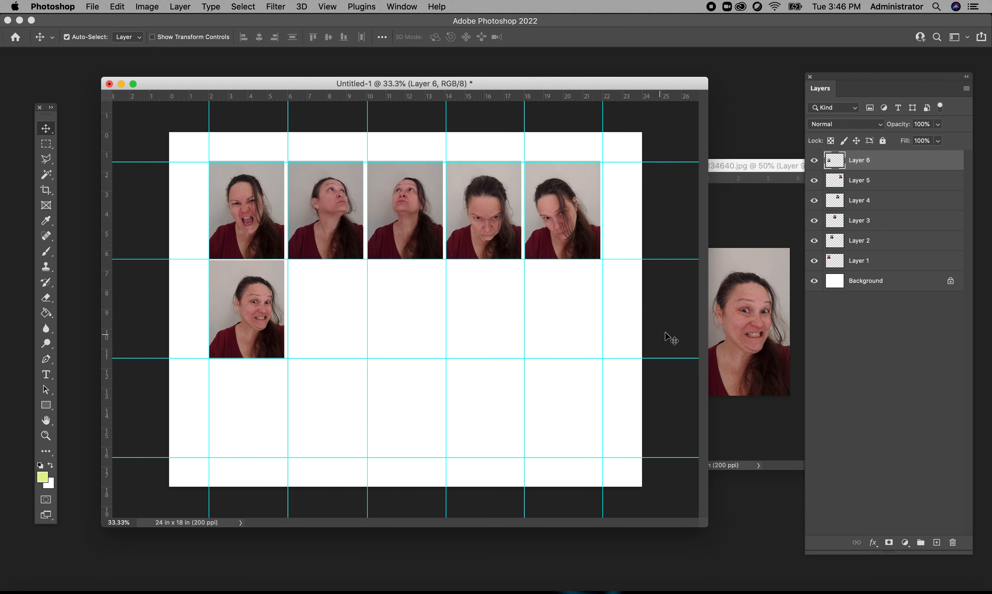
{"action": "left_click", "coordinate": [768, 221]}
{"action": "left_click", "coordinate": [814, 284]}
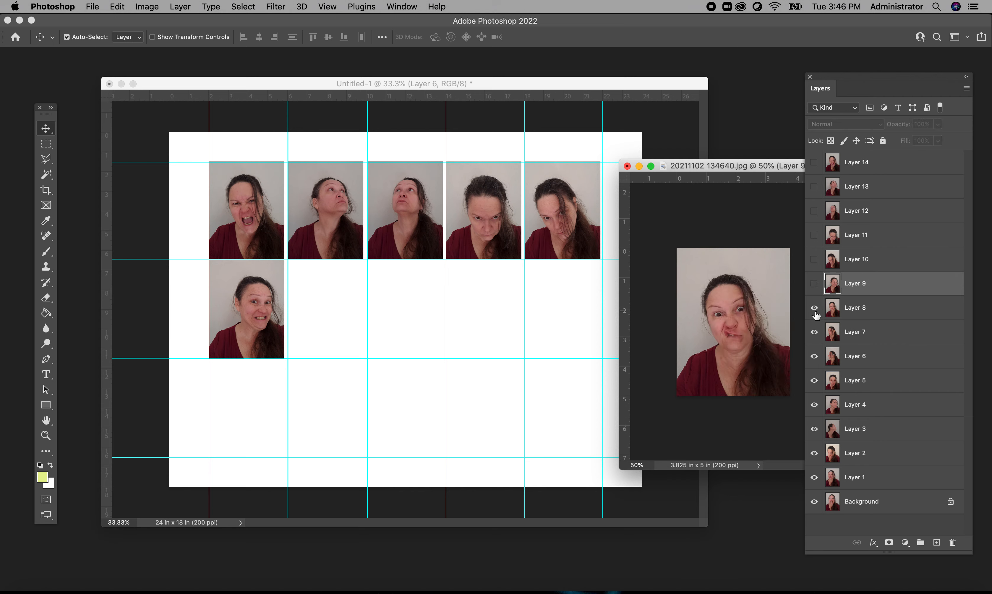
{"action": "left_click", "coordinate": [859, 310]}
{"action": "left_click_drag", "start_coordinate": [769, 337], "coordinate": [340, 317]}
- Hide Layers 8 and 7 in turn and copy the Layer 7 and Layer 6 portraits into the middle row's third and fourth cells
{"action": "left_click", "coordinate": [731, 232]}
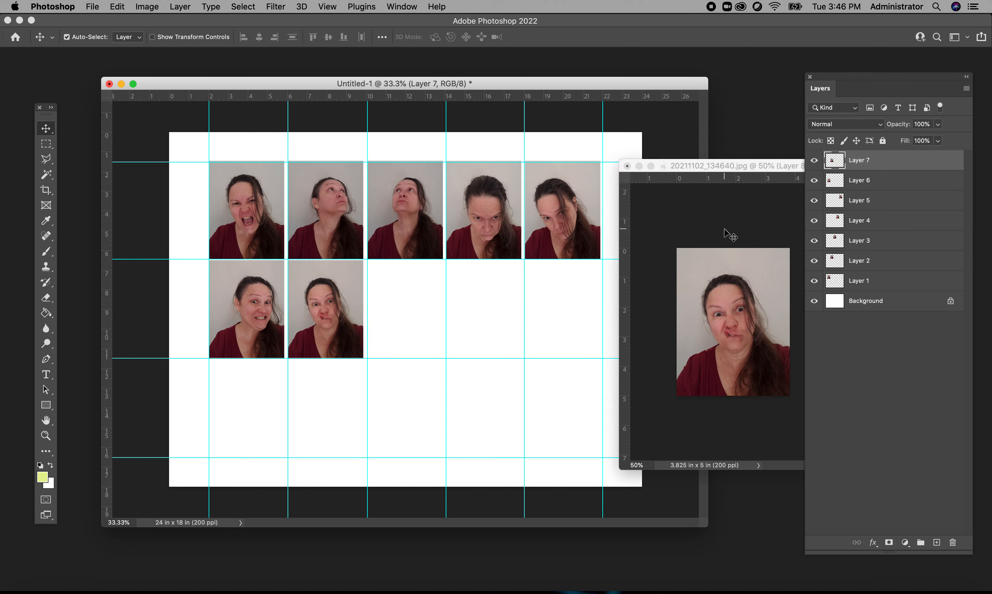
{"action": "left_click", "coordinate": [814, 311]}
{"action": "left_click", "coordinate": [853, 331]}
{"action": "left_click_drag", "start_coordinate": [721, 322], "coordinate": [412, 316]}
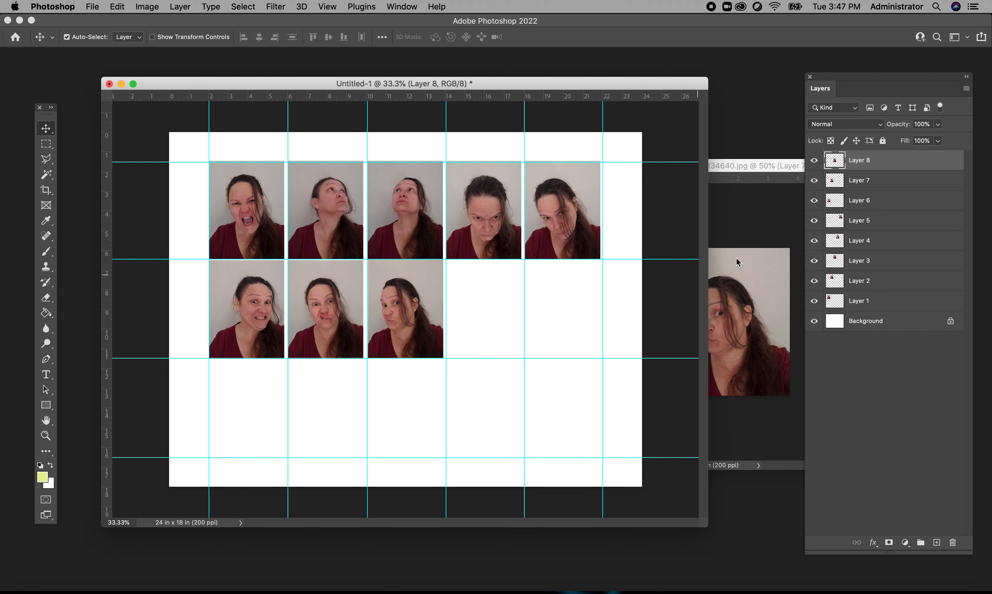
{"action": "left_click", "coordinate": [787, 220]}
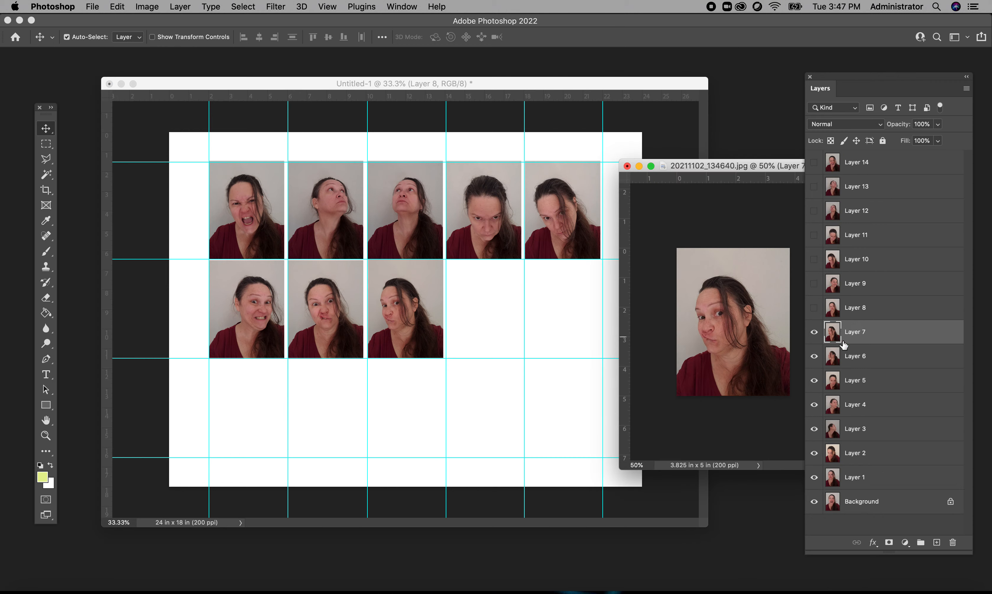
{"action": "left_click", "coordinate": [814, 331]}
{"action": "left_click", "coordinate": [853, 356]}
{"action": "left_click_drag", "start_coordinate": [508, 315], "coordinate": [483, 318]}
- Hide Layers 6 and 5 in turn, copying Layer 5 into the middle row's last cell and Layer 4 into the bottom row's first cell
{"action": "left_click", "coordinate": [755, 229]}
{"action": "left_click", "coordinate": [814, 356]}
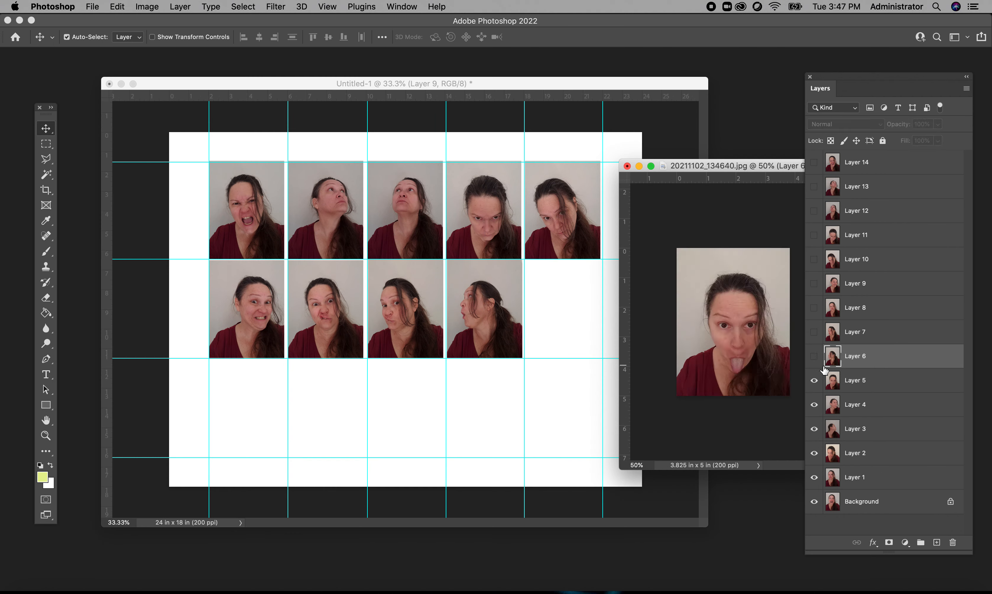
{"action": "left_click_drag", "start_coordinate": [748, 344], "coordinate": [564, 319]}
{"action": "left_click", "coordinate": [731, 217]}
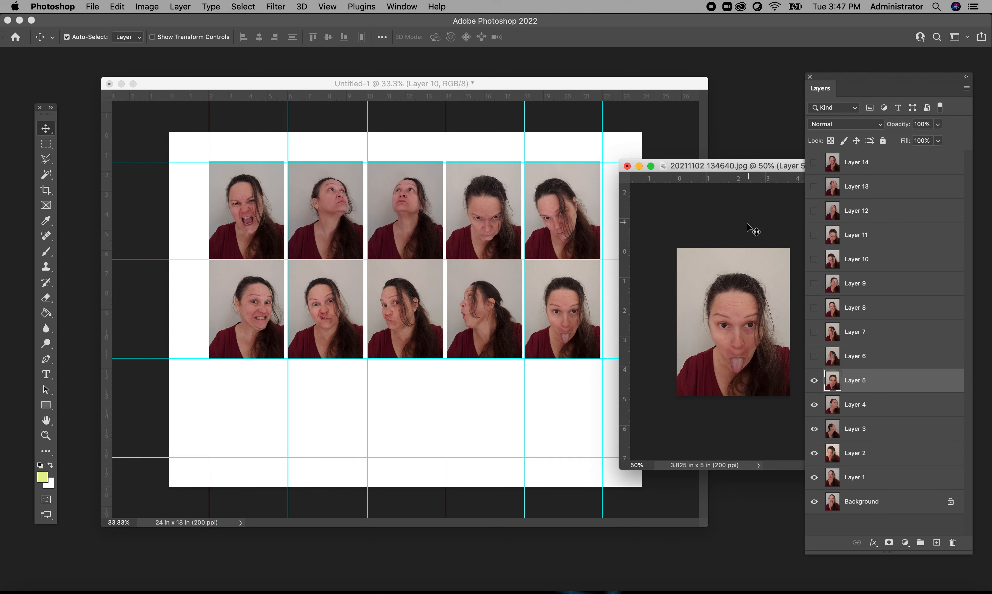
{"action": "left_click", "coordinate": [814, 383]}
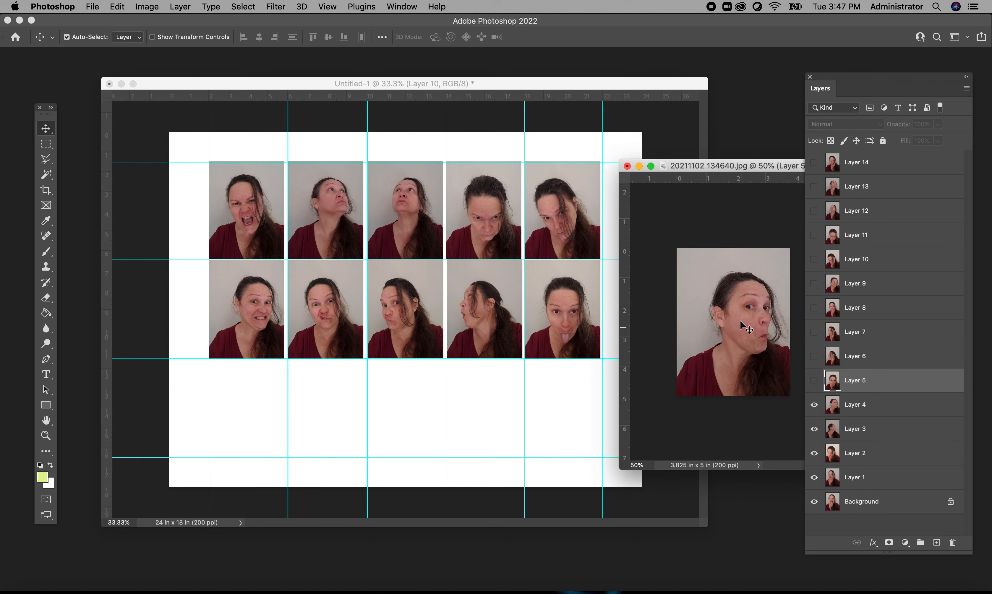
{"action": "left_click_drag", "start_coordinate": [740, 320], "coordinate": [467, 324]}
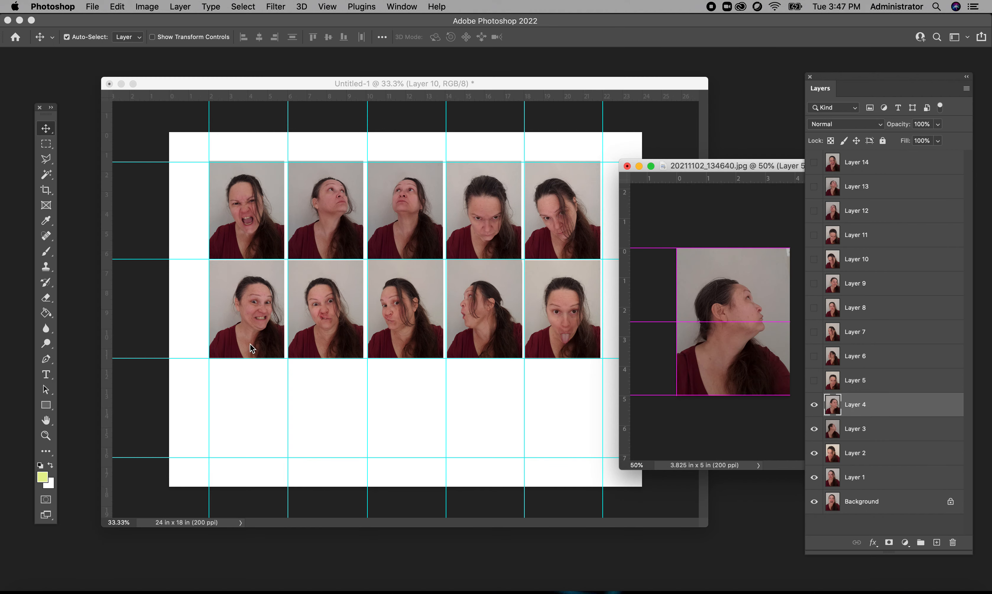
{"action": "left_click_drag", "start_coordinate": [250, 343], "coordinate": [249, 343]}
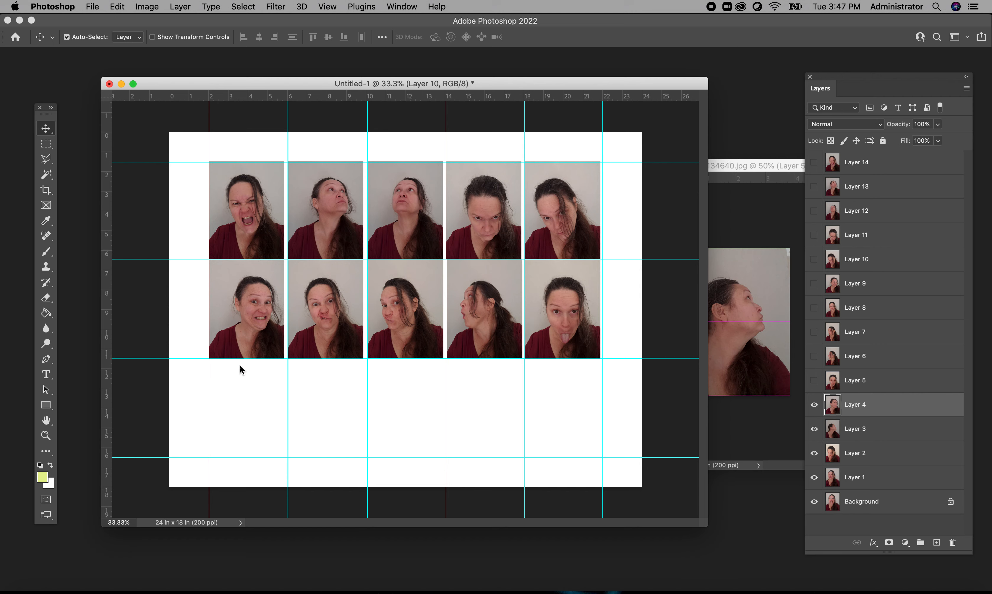
{"action": "left_click_drag", "start_coordinate": [254, 417], "coordinate": [247, 401]}
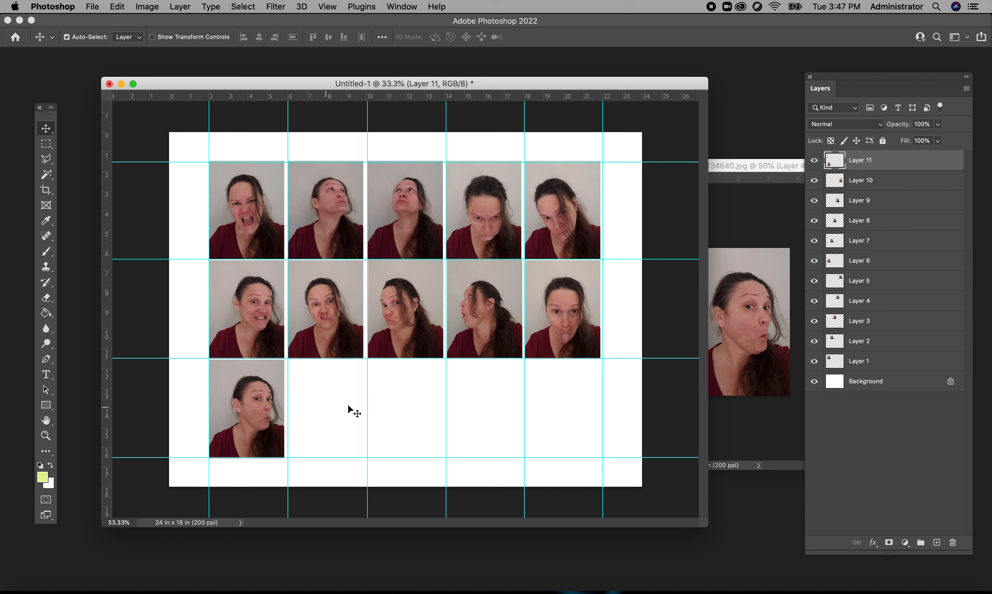
- Hide Layers 4 and 3 in turn and copy the Layer 3 and Layer 2 portraits into the bottom row's second and third cells
{"action": "left_click", "coordinate": [767, 193]}
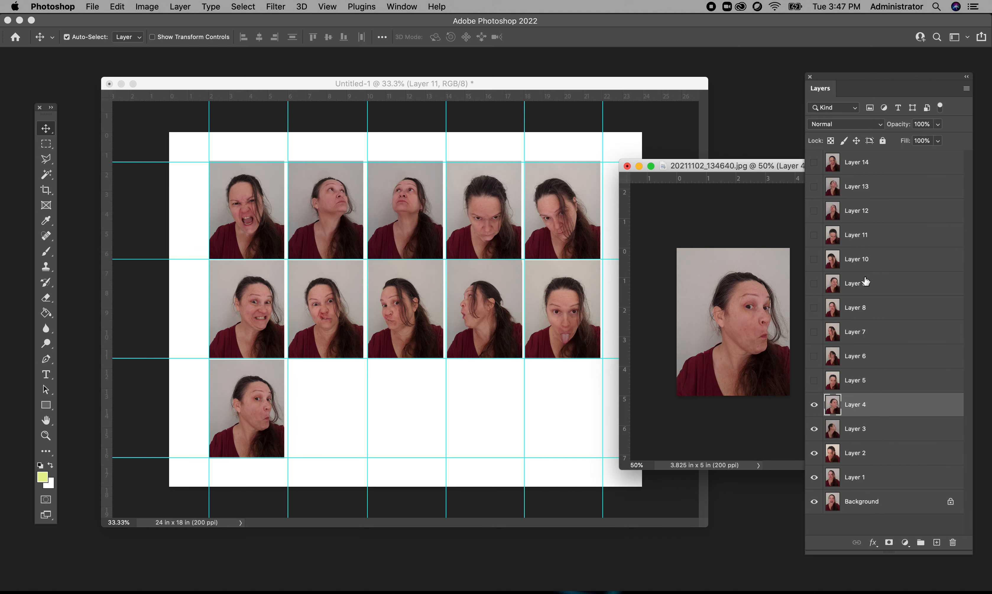
{"action": "left_click", "coordinate": [814, 404]}
{"action": "left_click_drag", "start_coordinate": [761, 376], "coordinate": [336, 427]}
{"action": "left_click", "coordinate": [759, 216]}
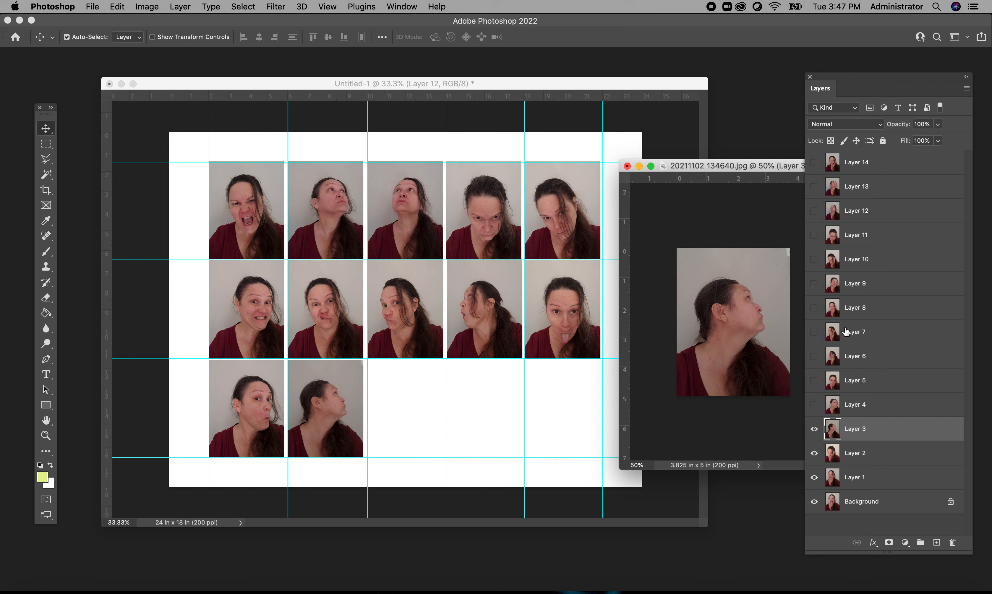
{"action": "left_click", "coordinate": [813, 428]}
{"action": "left_click_drag", "start_coordinate": [767, 353], "coordinate": [416, 413]}
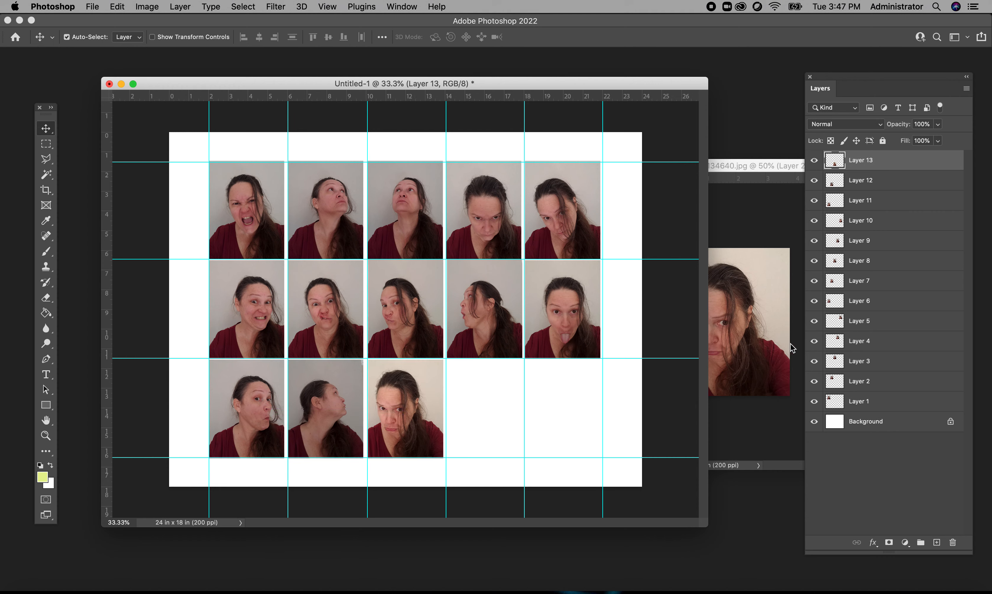
- Hide Layer 2 in the portrait file and copy the Layer 1 portrait into the bottom row's fourth cell
{"action": "left_click", "coordinate": [756, 217]}
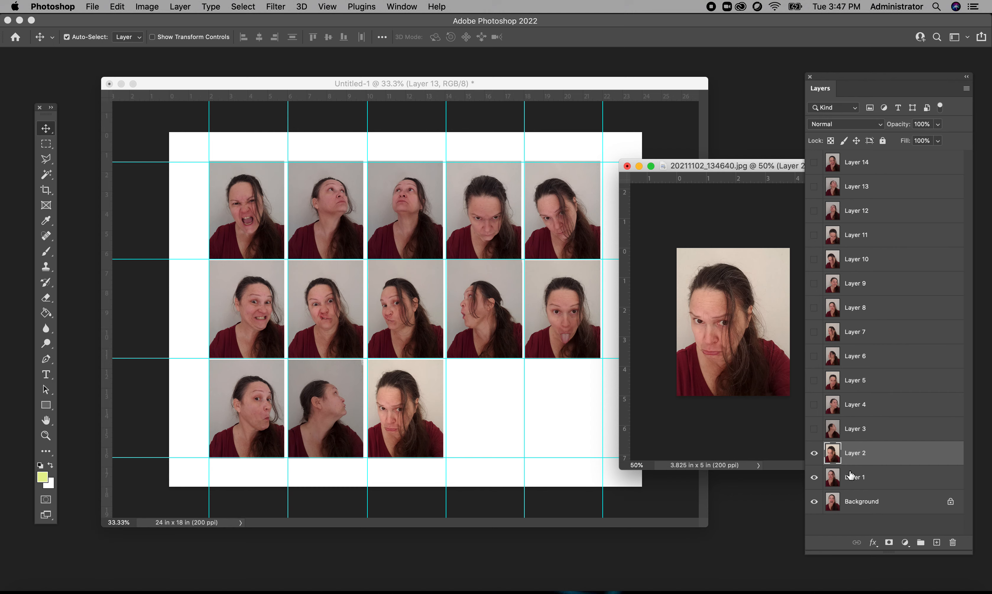
{"action": "left_click", "coordinate": [814, 453]}
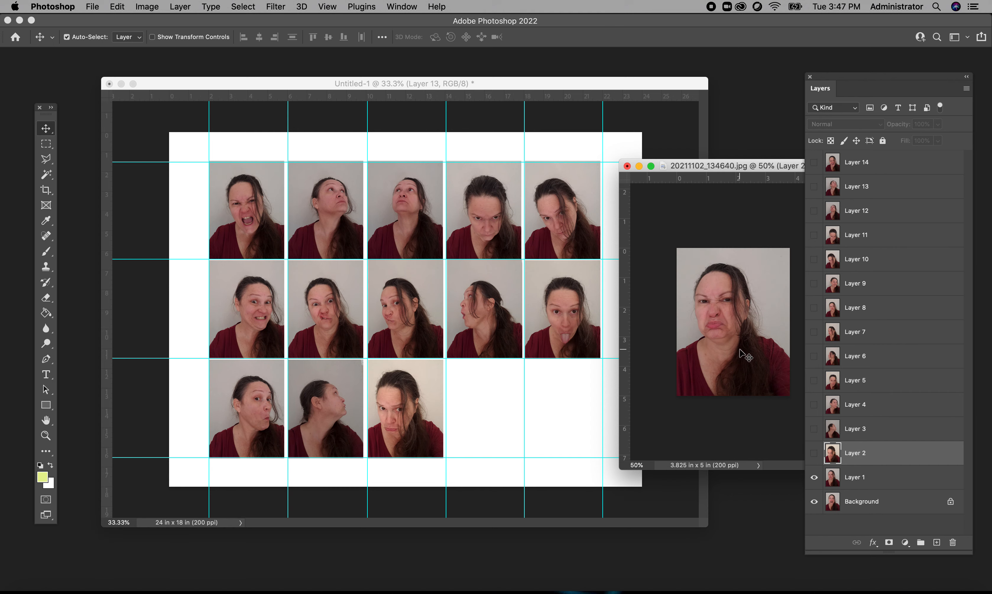
{"action": "left_click_drag", "start_coordinate": [745, 356], "coordinate": [475, 404]}
{"action": "left_click", "coordinate": [766, 426]}
{"action": "left_click", "coordinate": [854, 502]}
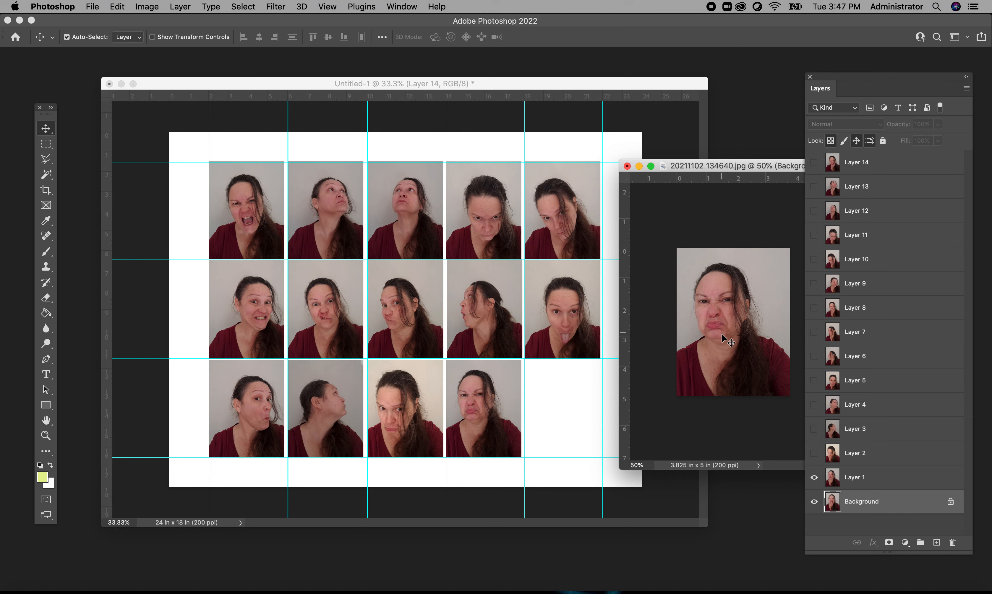
{"action": "left_click_drag", "start_coordinate": [721, 337], "coordinate": [555, 412]}
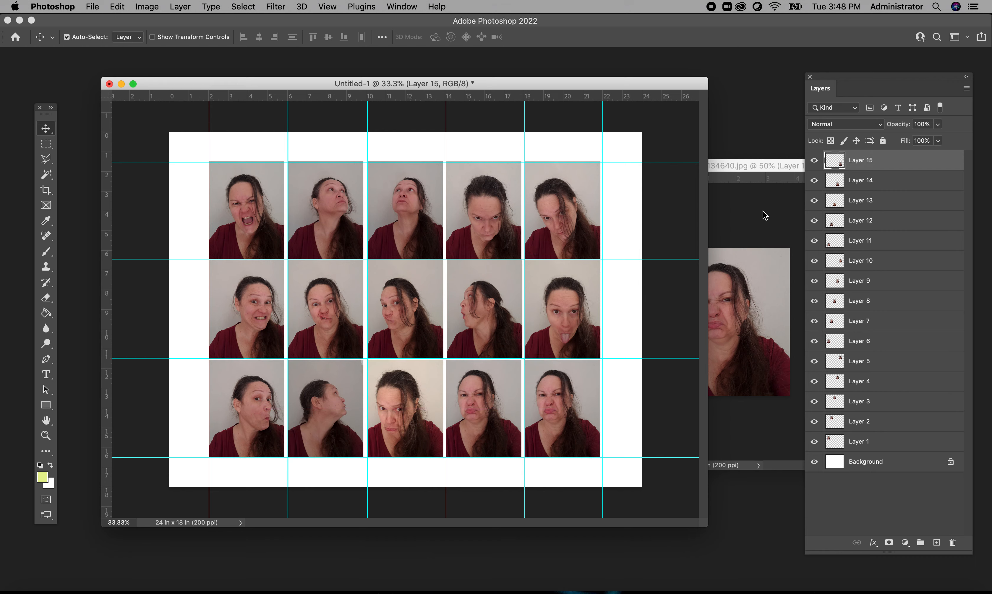
{"action": "left_click", "coordinate": [662, 241]}
{"action": "left_click_drag", "start_coordinate": [870, 160], "coordinate": [953, 543]}
- Hide Layer 1 in the portrait file and select its Background layer
{"action": "left_click", "coordinate": [738, 413]}
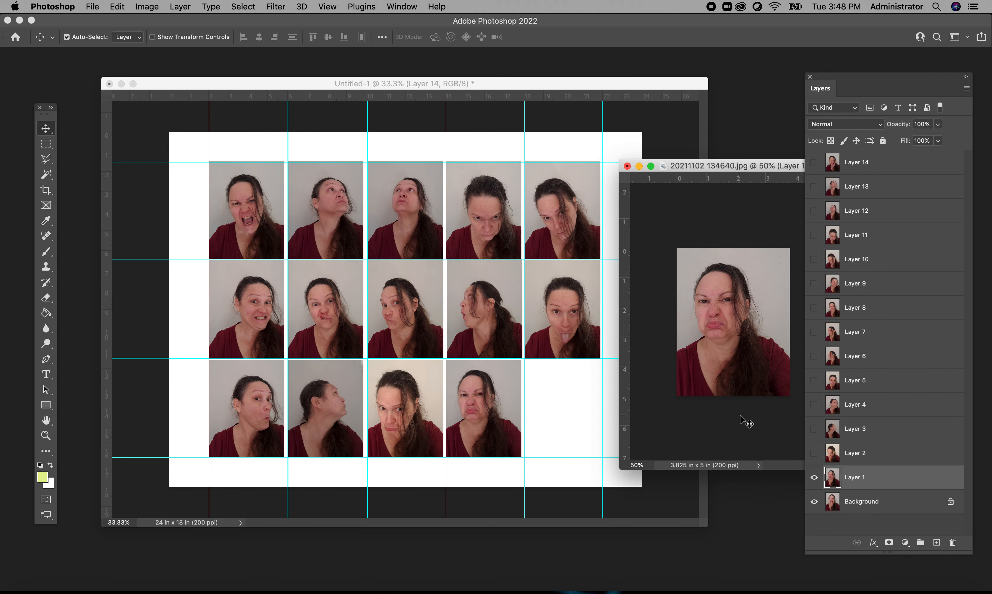
{"action": "left_click", "coordinate": [814, 477]}
{"action": "left_click", "coordinate": [857, 501]}
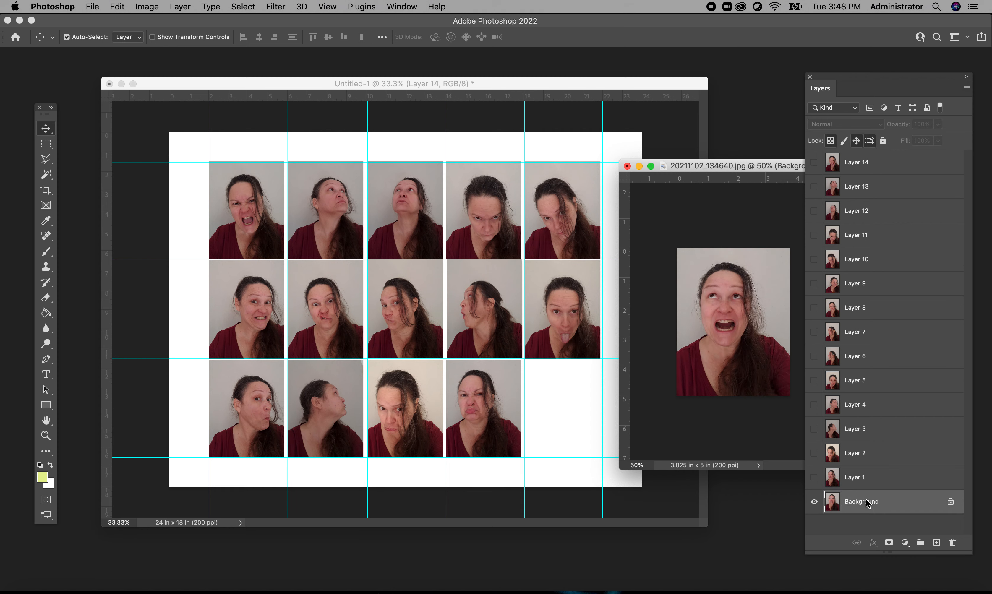
{"action": "left_click_drag", "start_coordinate": [740, 360], "coordinate": [665, 400]}
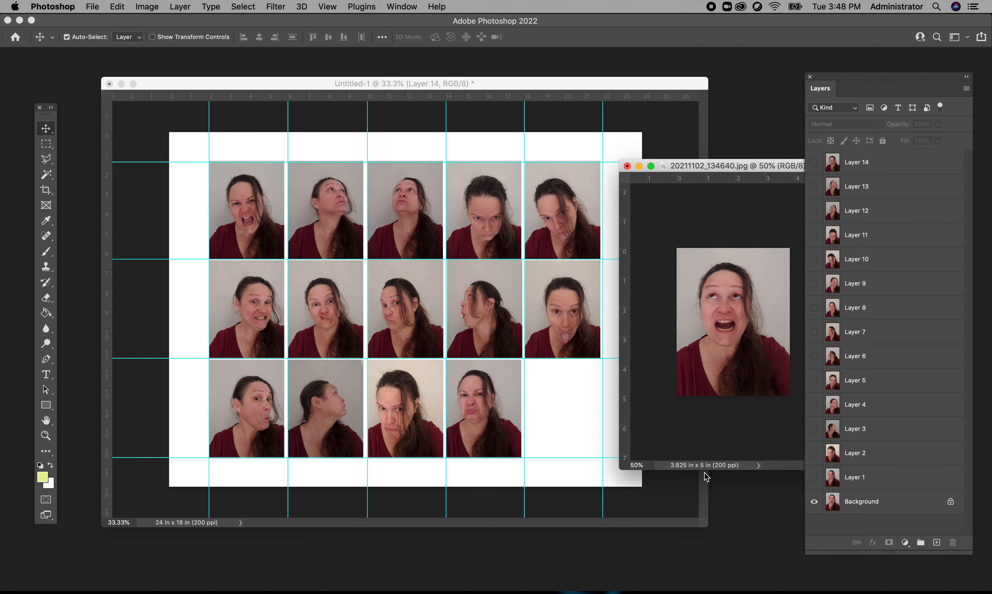
{"action": "left_click", "coordinate": [178, 7]}
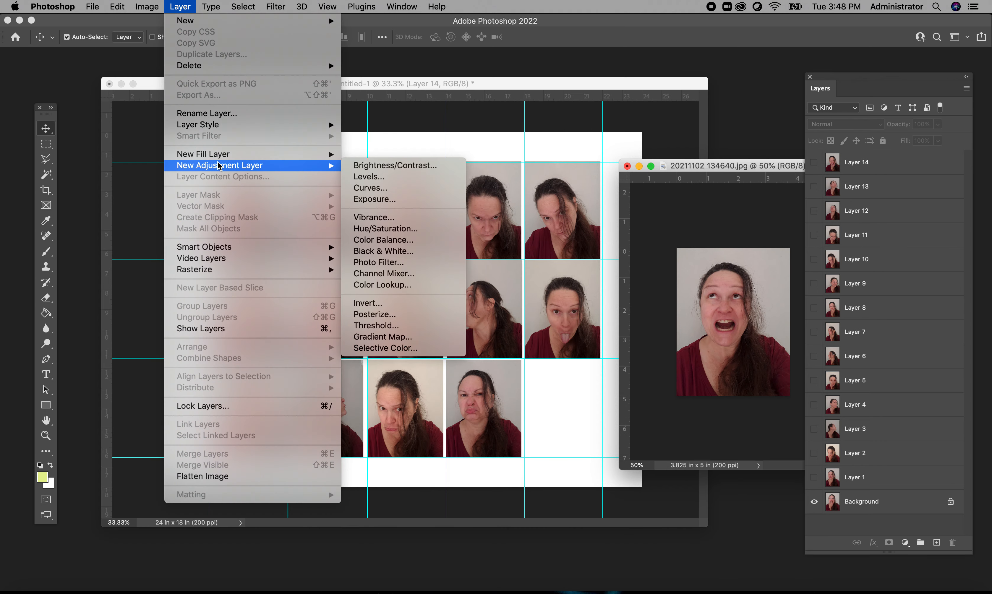
{"action": "left_click", "coordinate": [756, 340]}
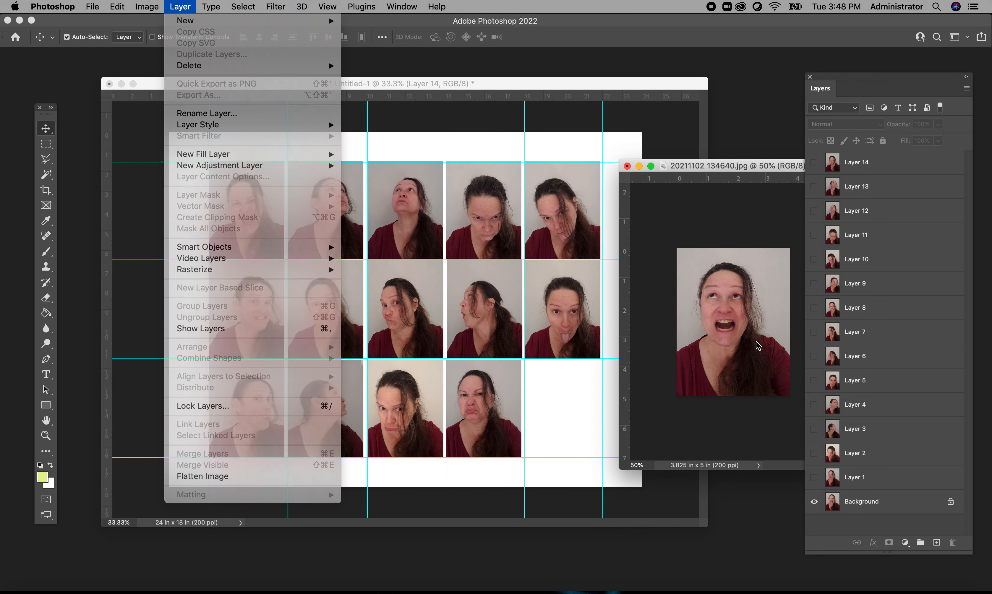
{"action": "mouse_move", "coordinate": [739, 322]}
{"action": "left_mouse_down"}
{"action": "mouse_move", "coordinate": [593, 365]}
{"action": "mouse_move", "coordinate": [554, 424]}
{"action": "mouse_move", "coordinate": [680, 364]}
{"action": "mouse_move", "coordinate": [679, 354]}
{"action": "left_mouse_up"}
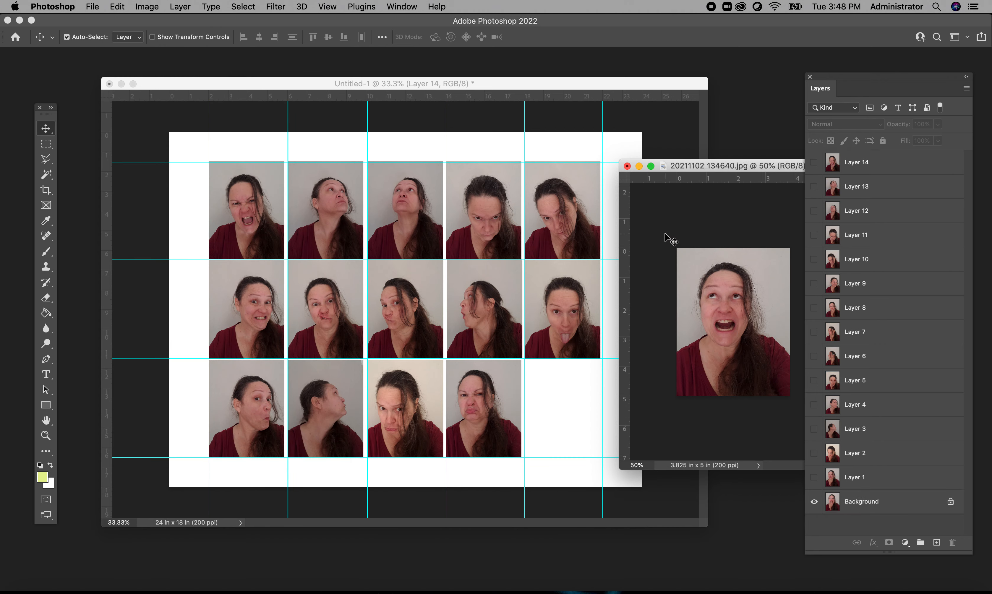
- Unlock the portrait file's Background layer and copy its portrait into the bottom row's last cell
{"action": "left_click", "coordinate": [951, 503]}
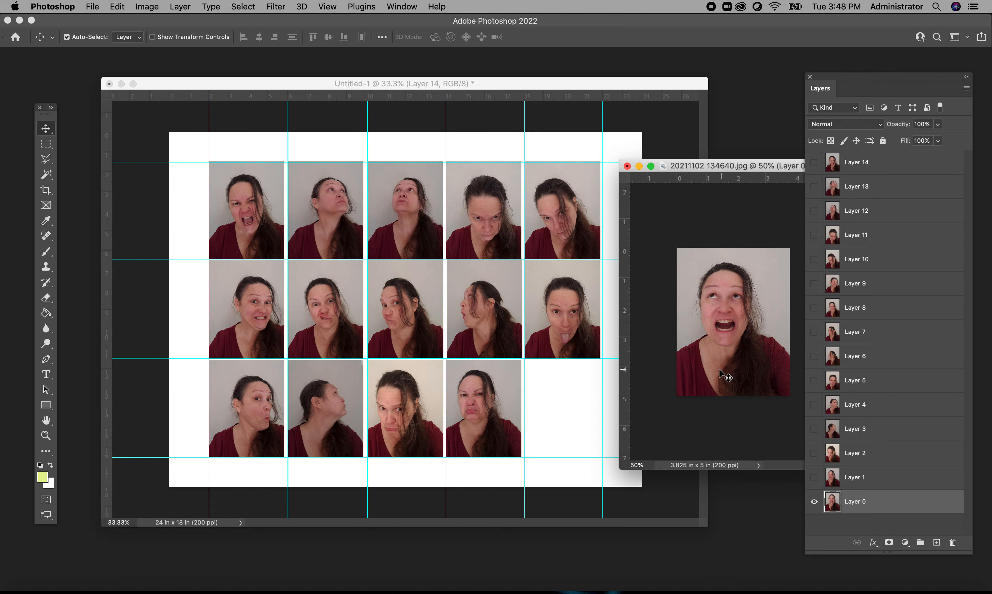
{"action": "left_click_drag", "start_coordinate": [724, 376], "coordinate": [550, 432]}
- Close the portrait file 20211102_134640.jpg without saving its changes
{"action": "left_click", "coordinate": [753, 164]}
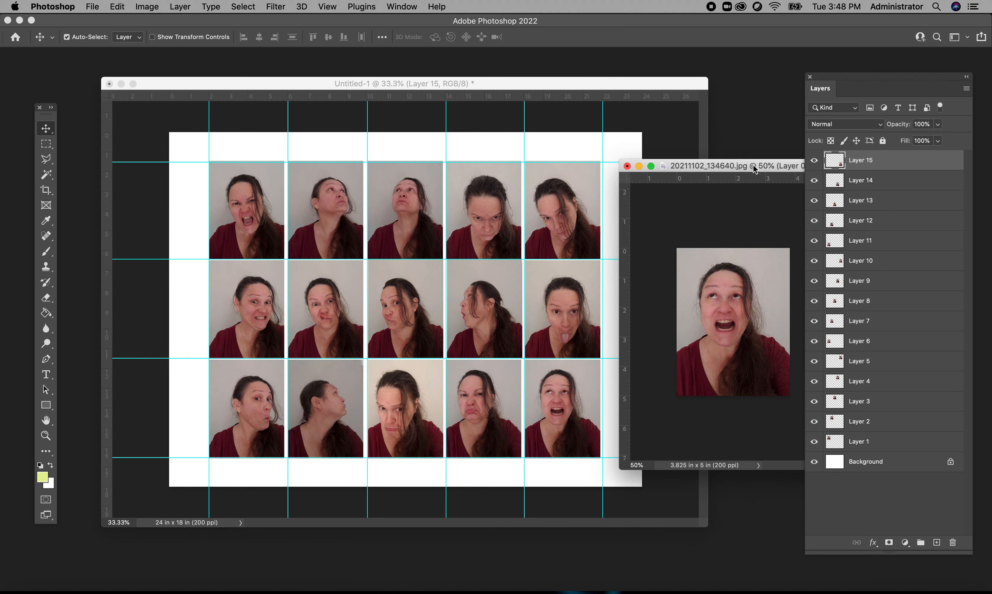
{"action": "left_click", "coordinate": [627, 166]}
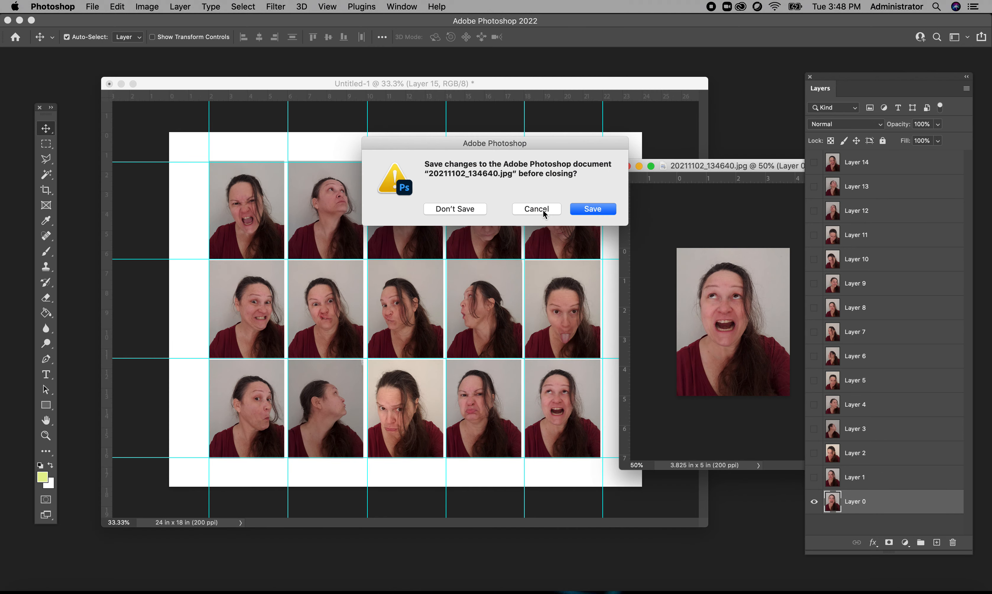
{"action": "left_click", "coordinate": [454, 209]}
- Reposition the floating grid document and enlarge its window slightly
{"action": "left_click_drag", "start_coordinate": [446, 86], "coordinate": [475, 79]}
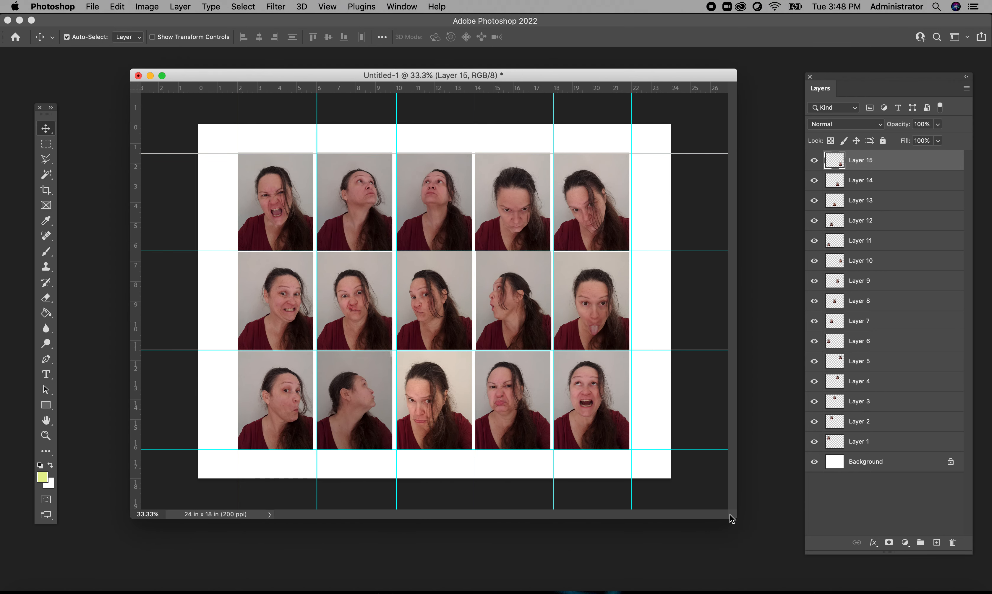
{"action": "left_click_drag", "start_coordinate": [736, 521], "coordinate": [755, 545]}
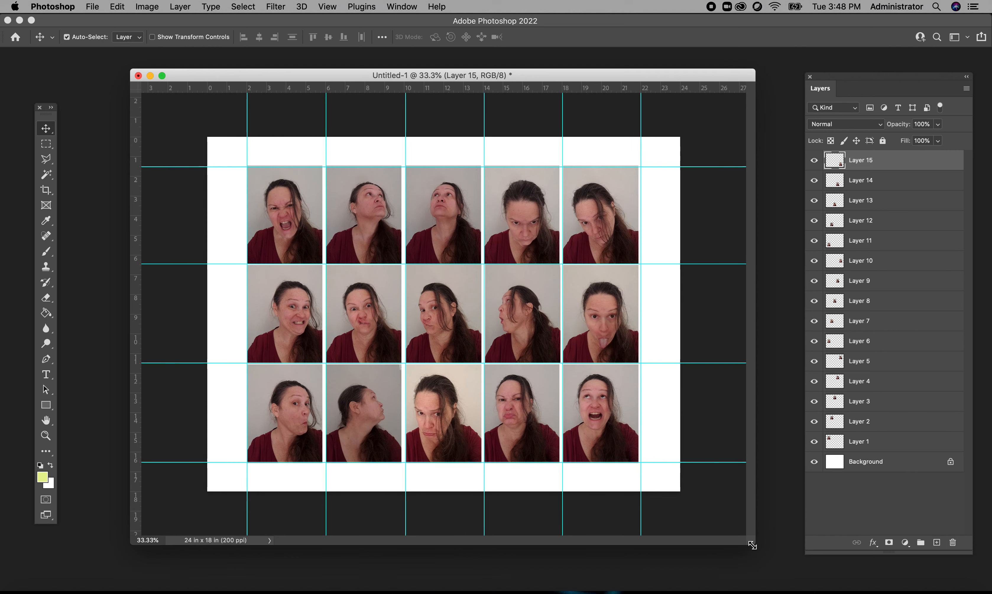